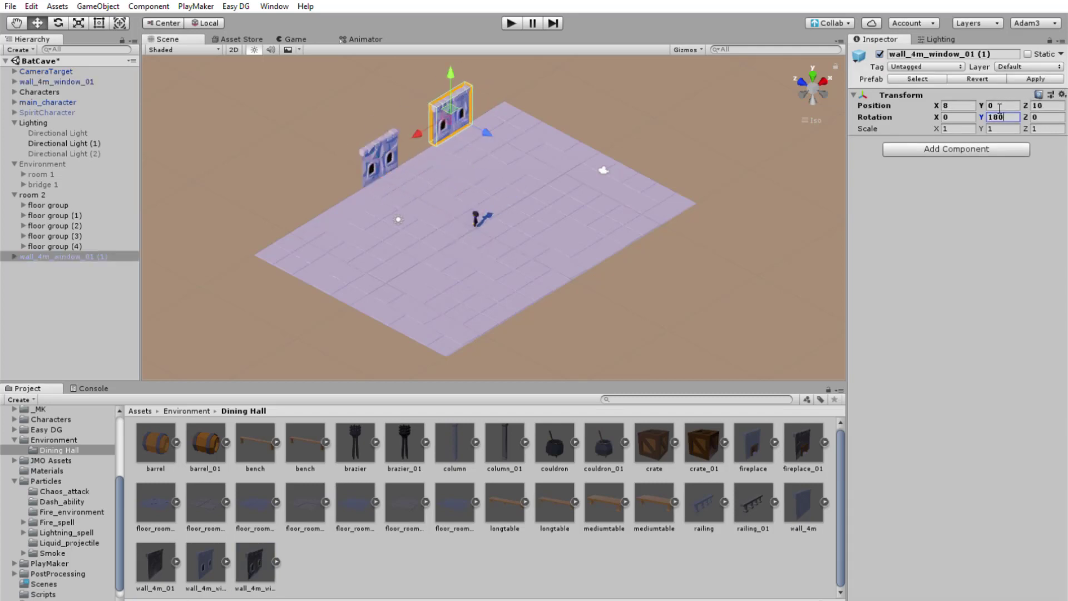
Place a plain wall_4m_01 along the floor's back edge and duplicate it into the gaps between the window walls.
click(803, 501)
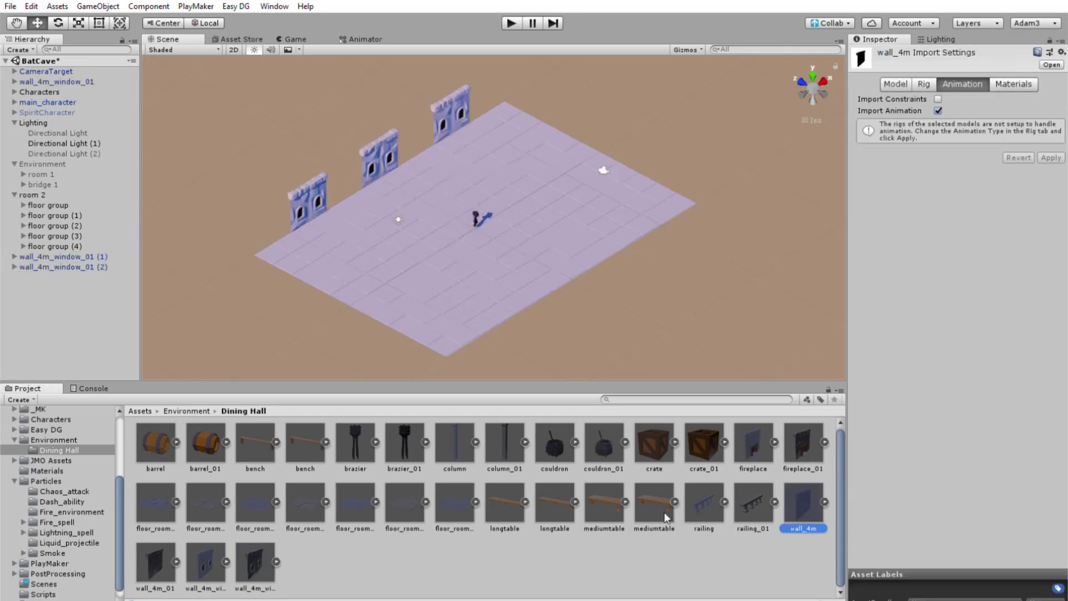
drag(156, 562, 407, 166)
key(ctrl+d)
drag(449, 108, 412, 132)
key(ctrl+d)
drag(412, 131, 339, 178)
key(ctrl+d)
click(409, 139)
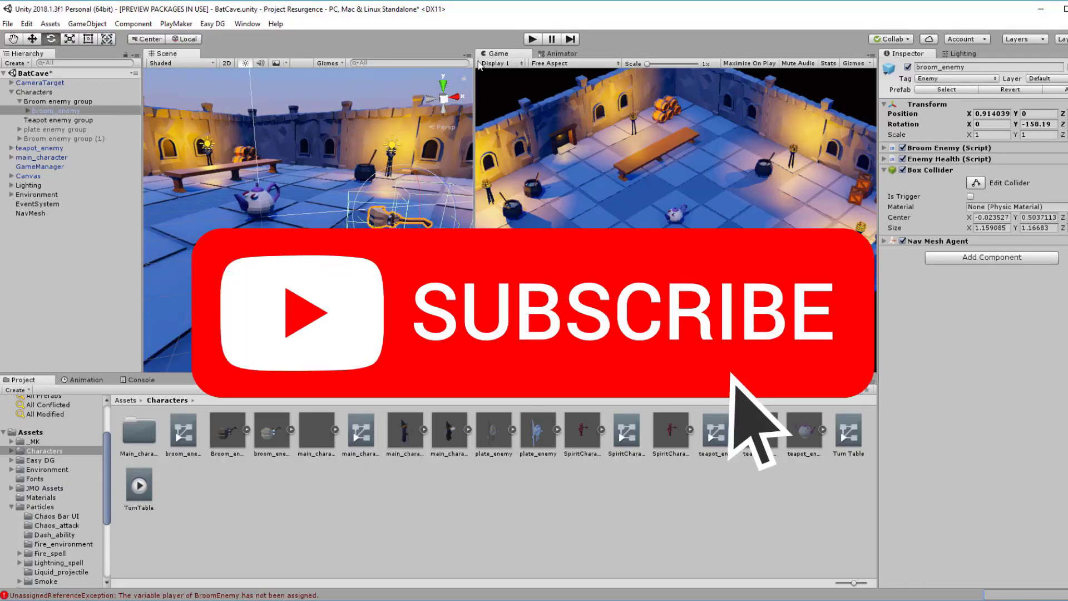
Run and stop the game once, and select the broom_enemy object to inspect its Enemy Health script.
click(532, 39)
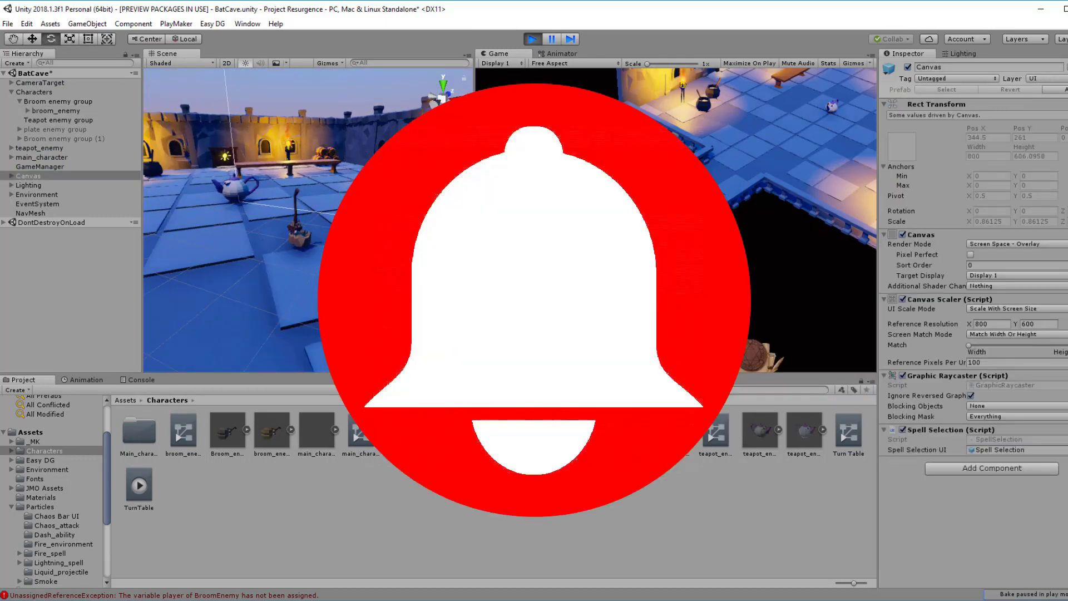
click(532, 39)
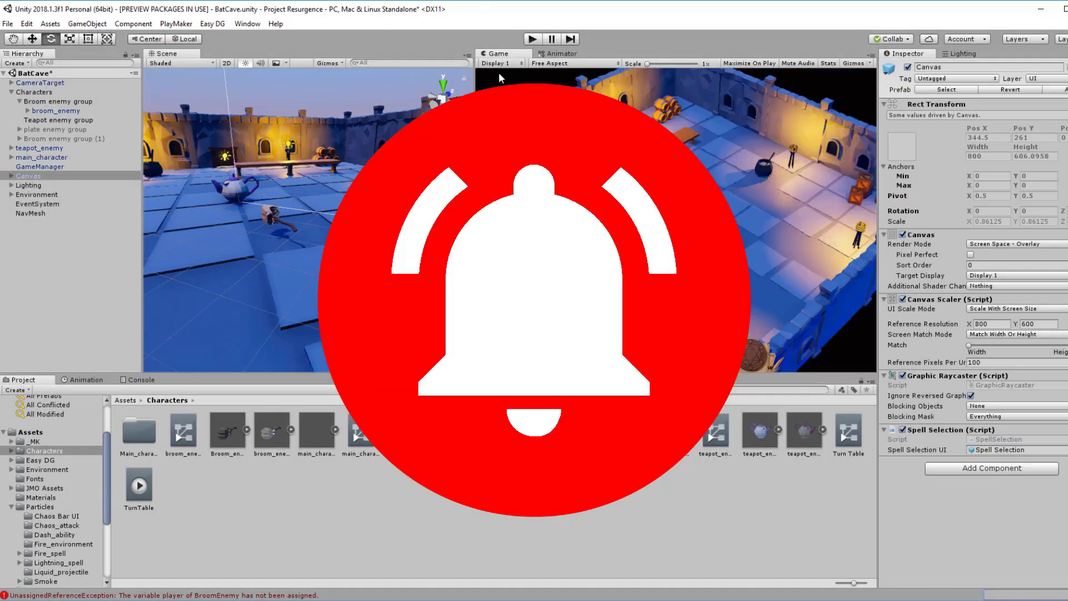
click(65, 111)
click(884, 159)
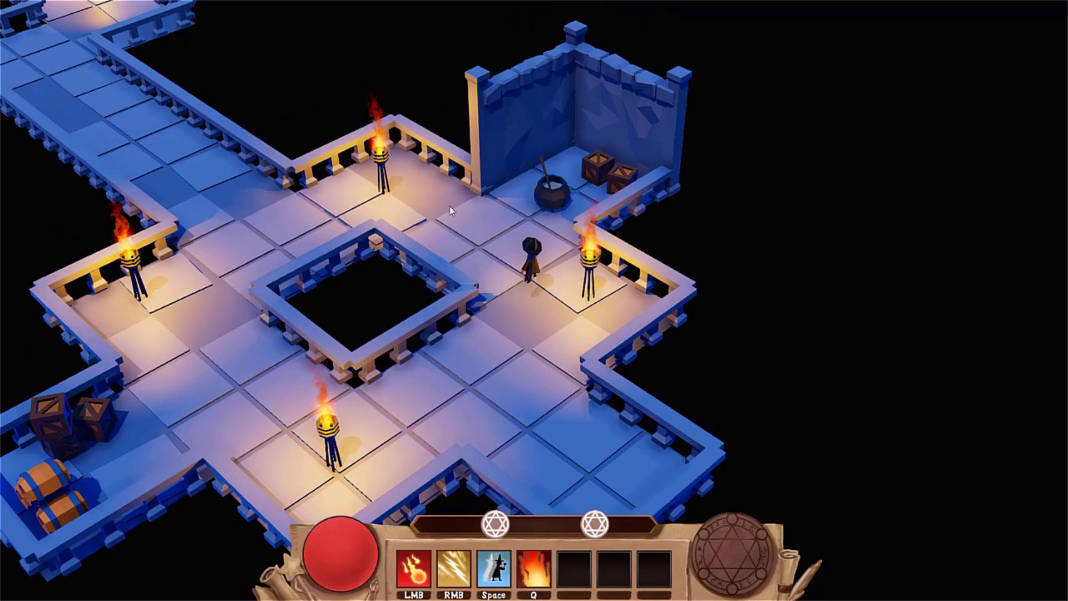
key(a)
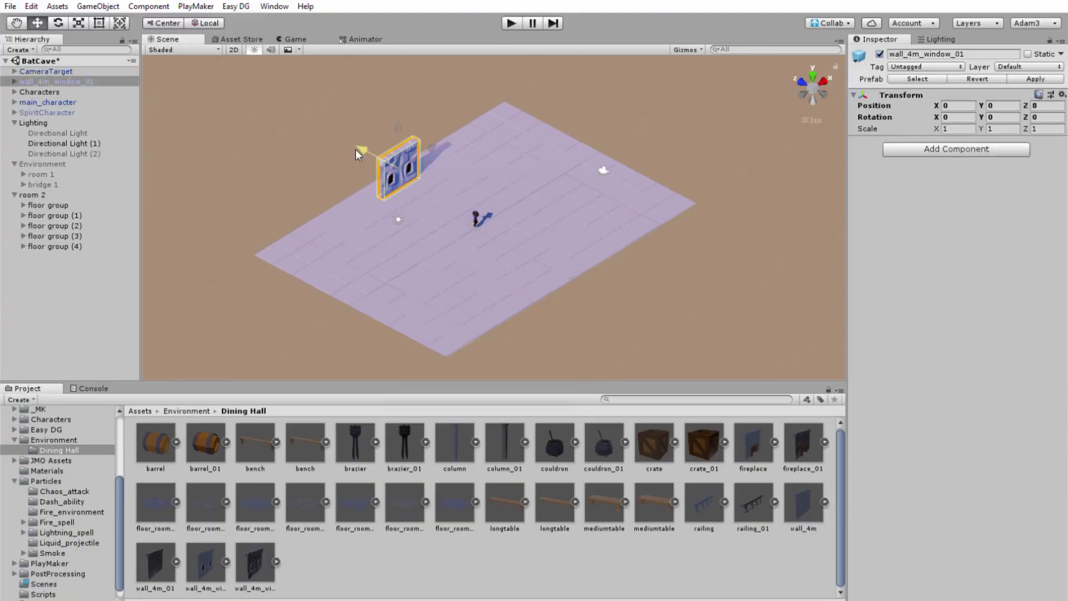
Duplicate the wall_4m_window_01 object, setting the copy's X position to 8 and Y rotation to 180.
key(ctrl+d)
click(957, 106)
text(8)
text(180)
key(Return)
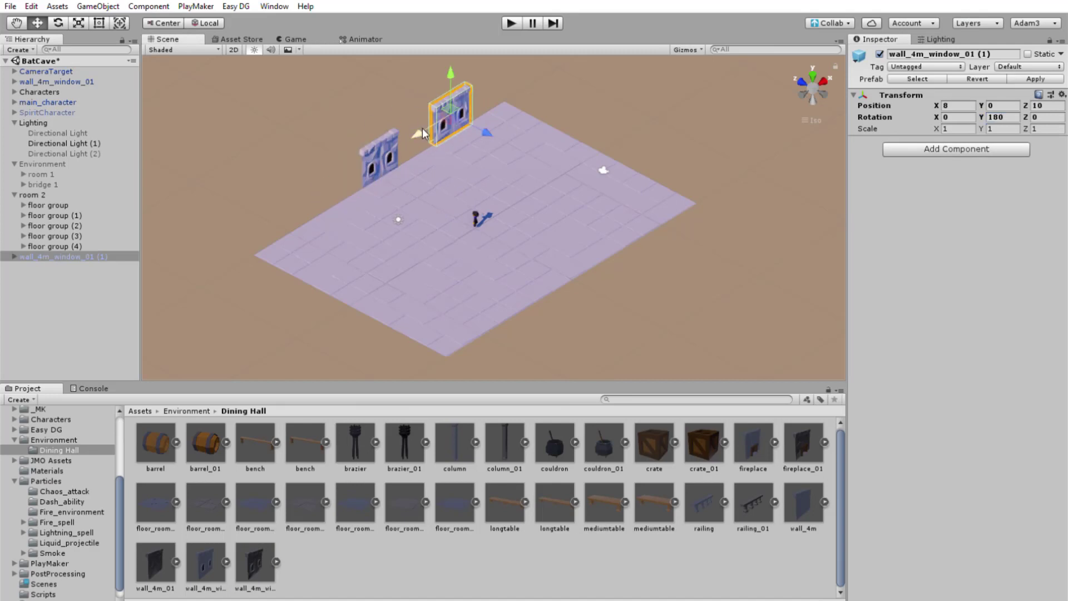
click(802, 500)
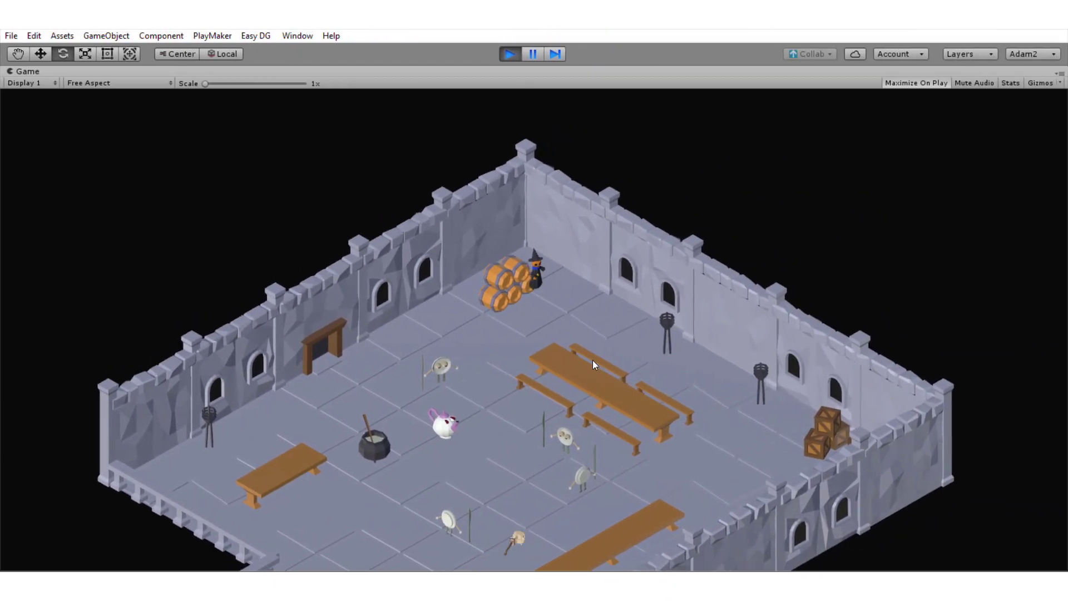
Walk the wizard past the long table in the running game to examine the furnished dining hall.
click(593, 360)
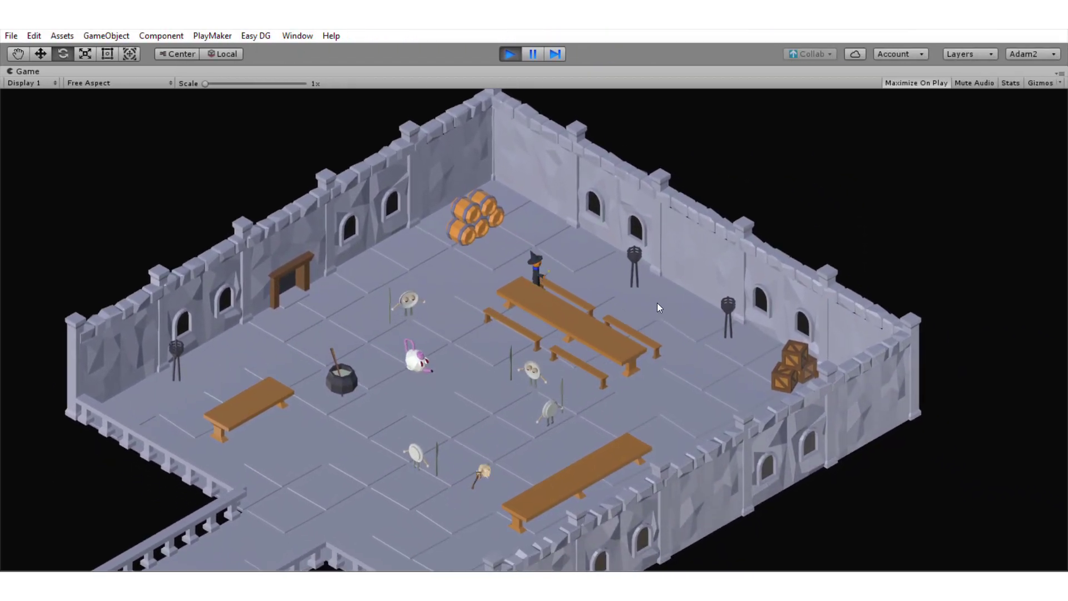
click(658, 308)
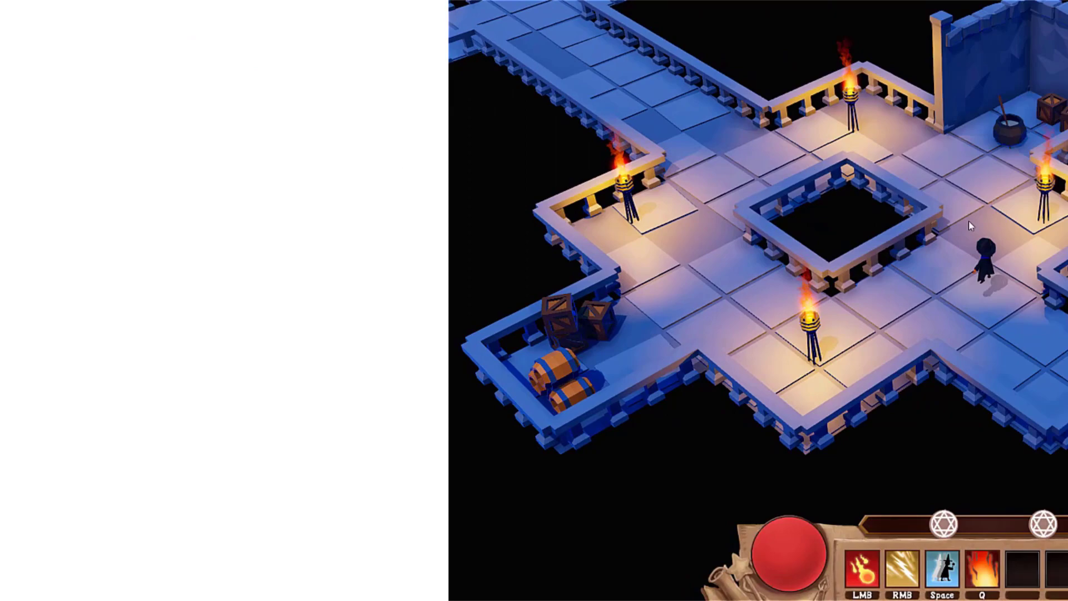
key(w)
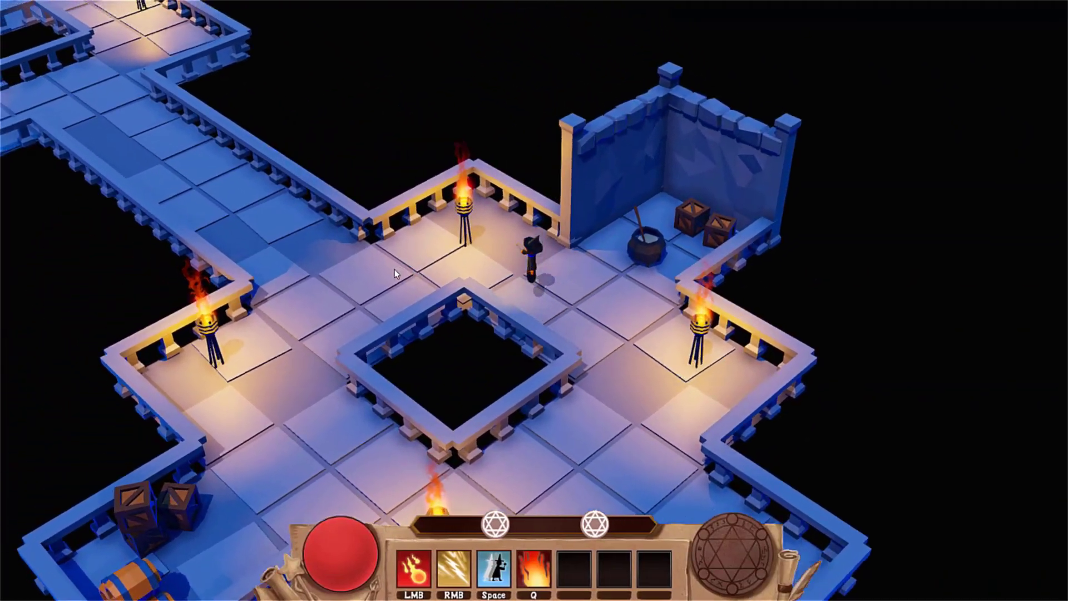
key(w)
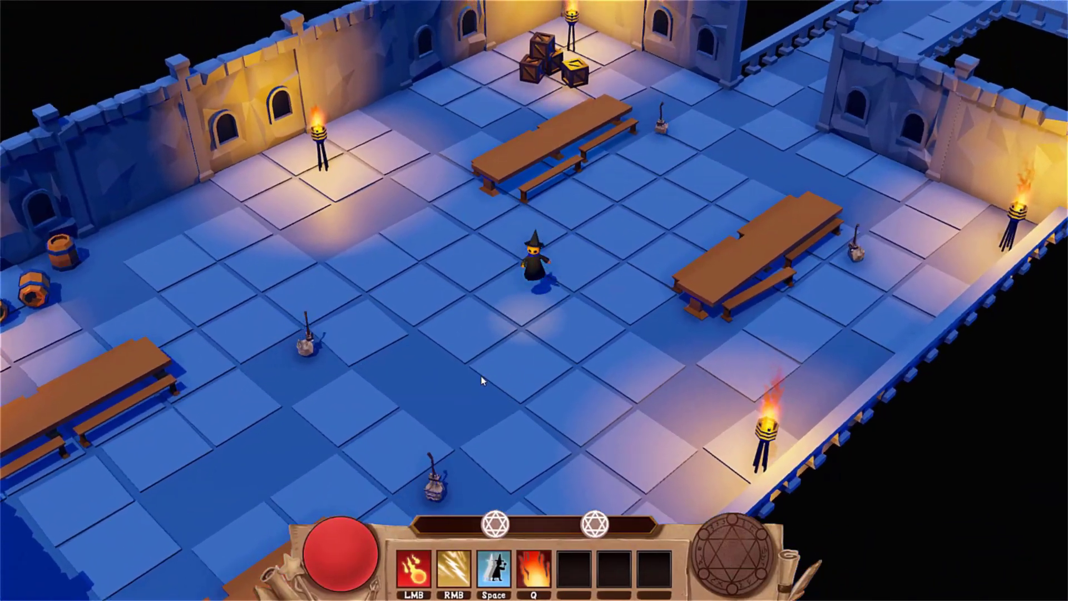
click(434, 380)
click(475, 372)
key(a)
click(623, 359)
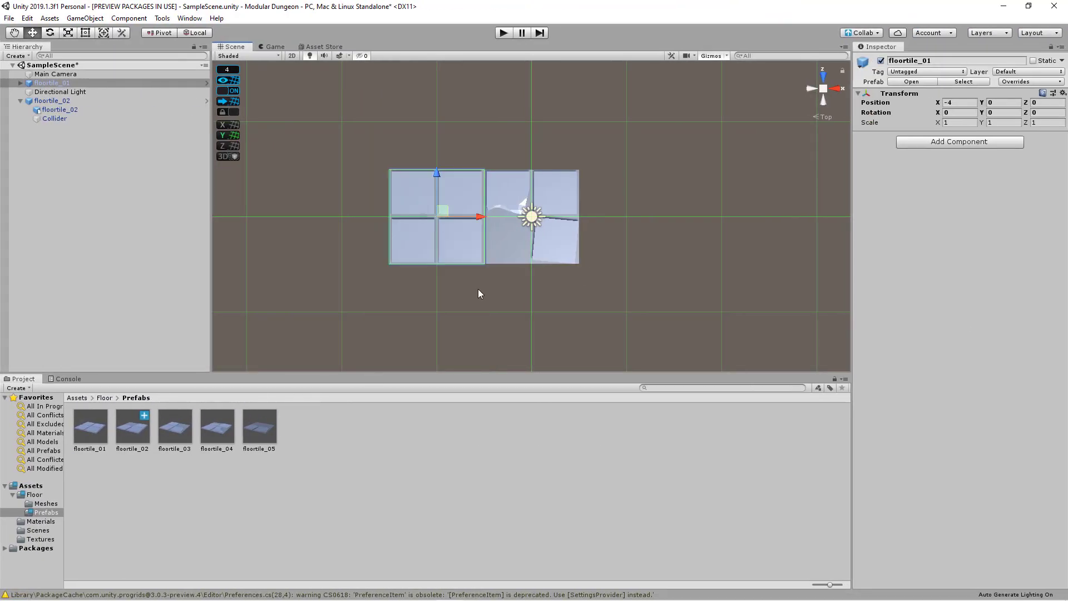
Add the floortile_04 prefab to the scene beside the existing floor tiles and reset its transform.
drag(217, 426, 714, 251)
click(1062, 93)
click(970, 105)
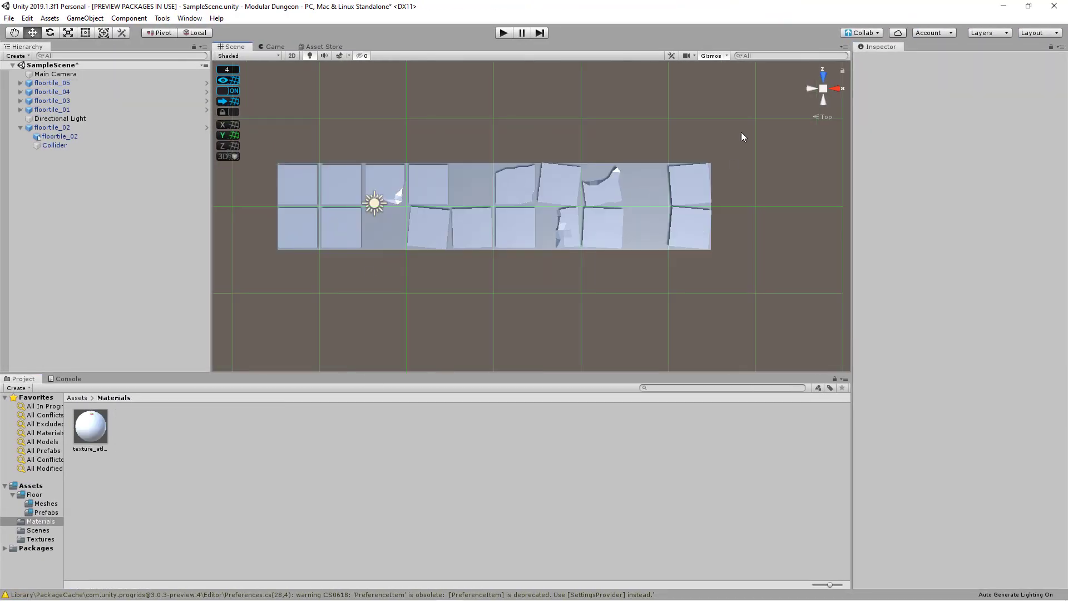
Duplicate the row of five floor tiles and place the copies as a second row below the first.
click(51, 92)
shift+click(57, 127)
key(ctrl+d)
Vary the second row by moving the floortile_02 copy along it and setting the floortile_05 copy's Y rotation to 180.
click(390, 274)
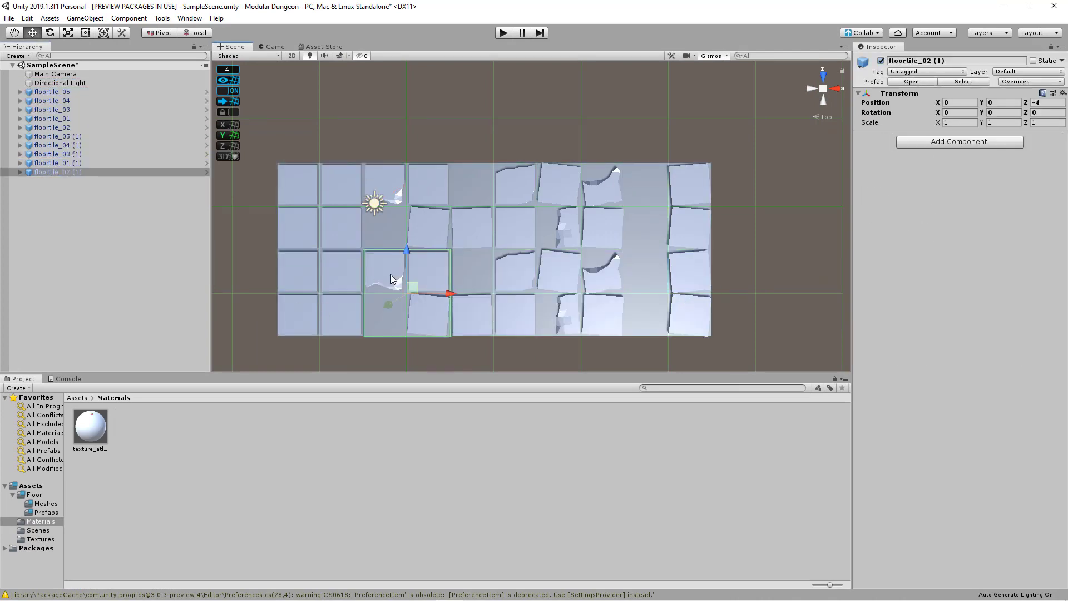
ctrl+drag(390, 274, 565, 275)
click(1001, 113)
Duplicate the second-row floor tiles and move the copies below them as a third row.
click(52, 136)
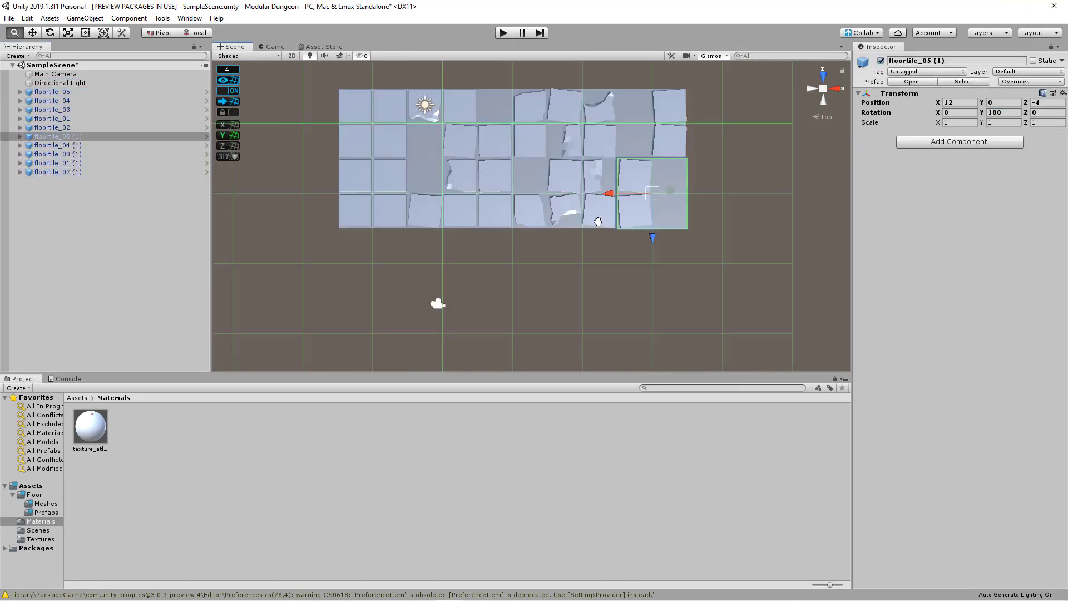
shift+click(57, 172)
key(ctrl+d)
ctrl+drag(599, 239, 575, 281)
Group the five first-row floor tiles under a new empty object named floorgroup_1.
click(52, 92)
right_click(55, 258)
click(78, 348)
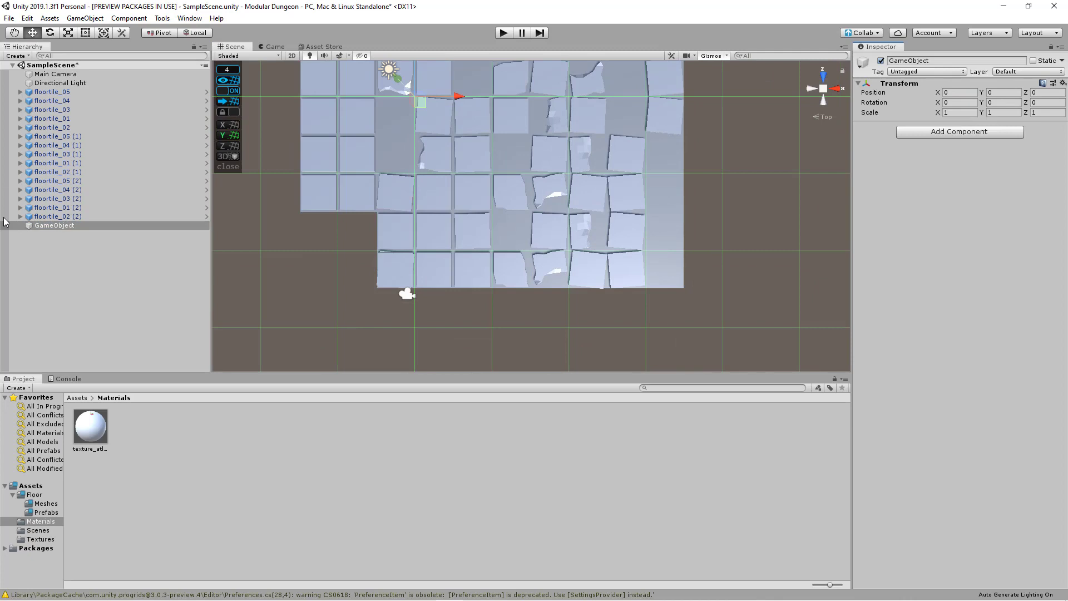
click(52, 92)
shift+click(56, 127)
drag(56, 127, 54, 225)
double_click(54, 180)
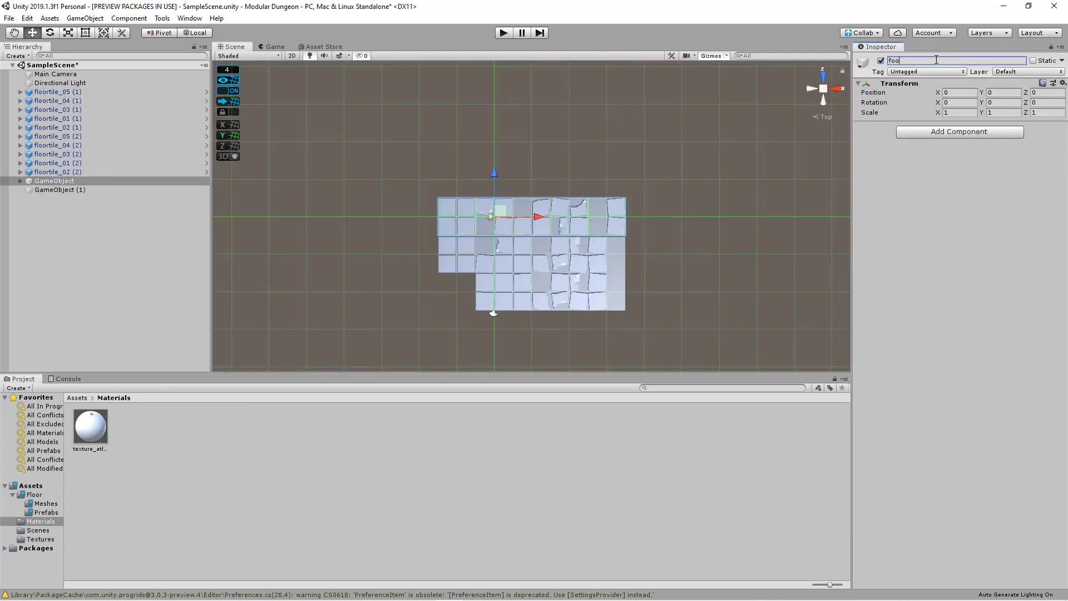
text(1)
key(Return)
Group the five third-row floor tiles under a new empty object named floorgroup_3.
right_click(60, 167)
click(83, 257)
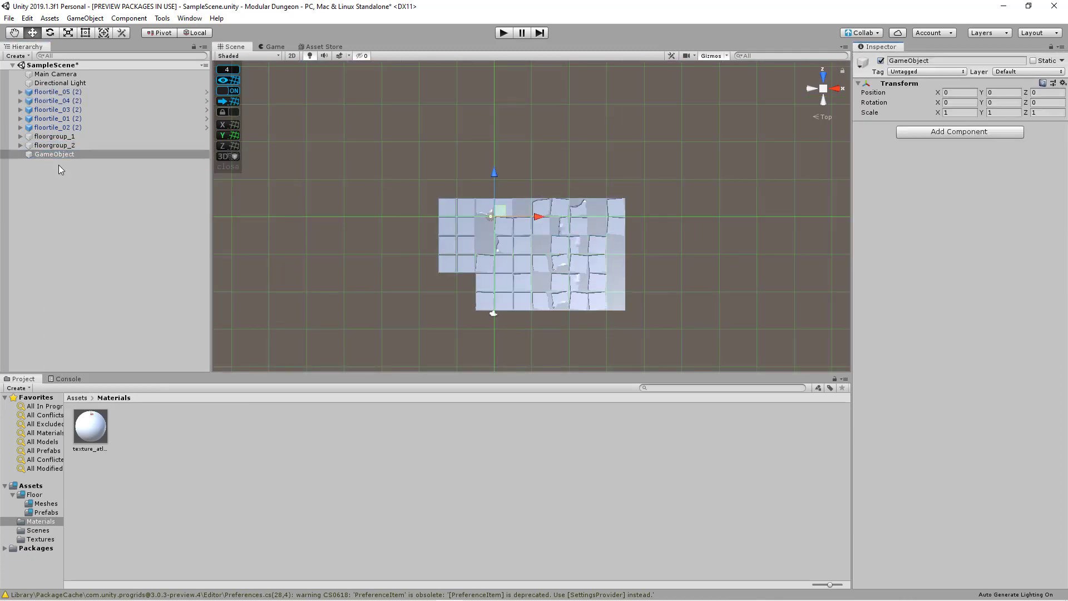
drag(56, 126, 54, 162)
click(970, 60)
text(floorgroup_3)
key(Return)
double_click(65, 118)
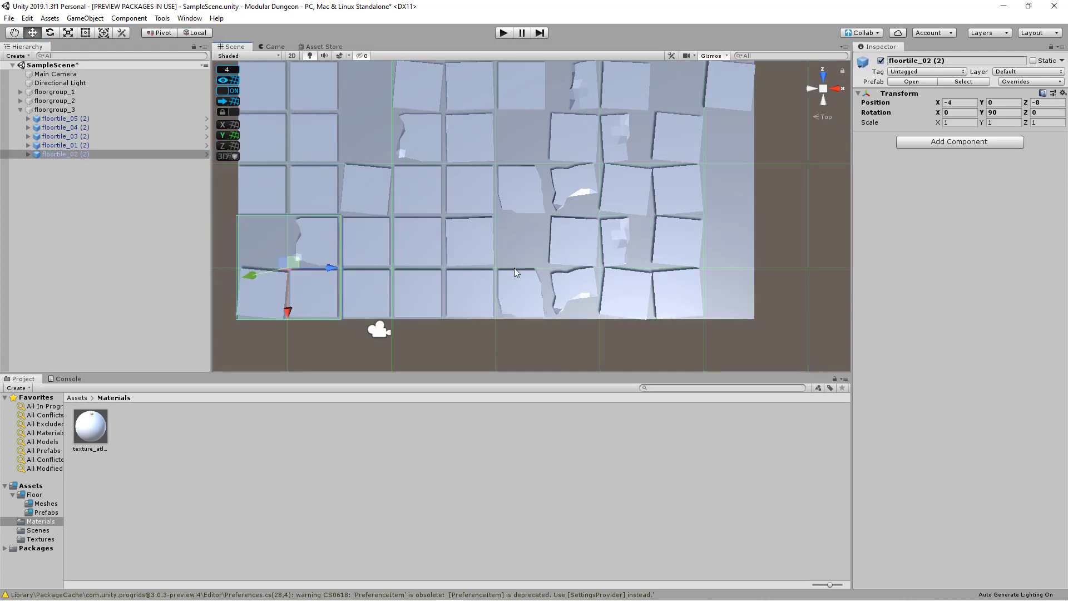
scroll(448, 194, down, 3)
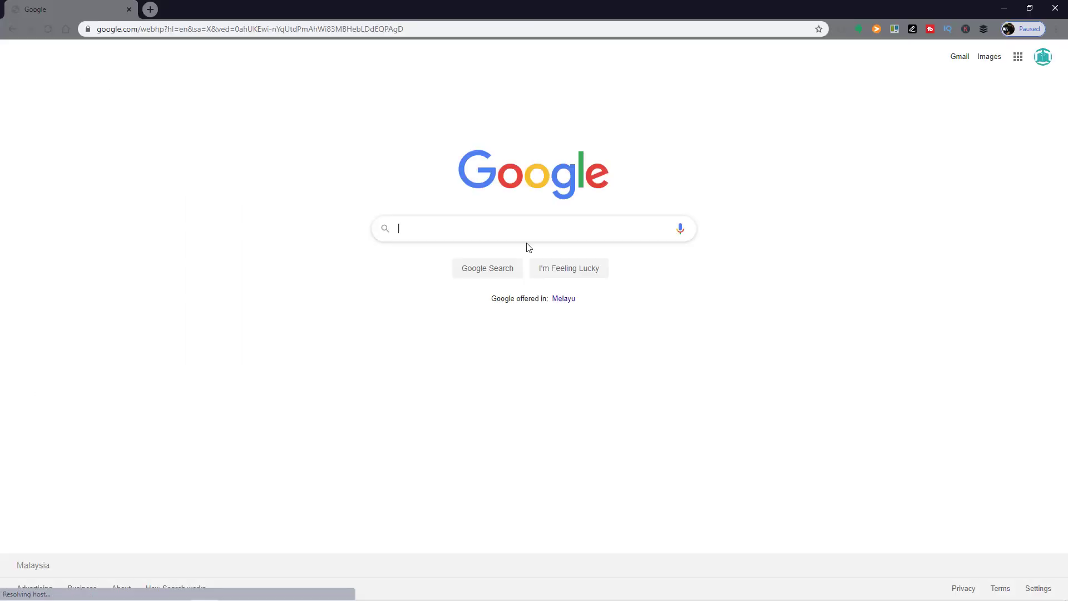
Search Google Images for "low poly" in the web browser and browse the reference pictures.
text(low poly)
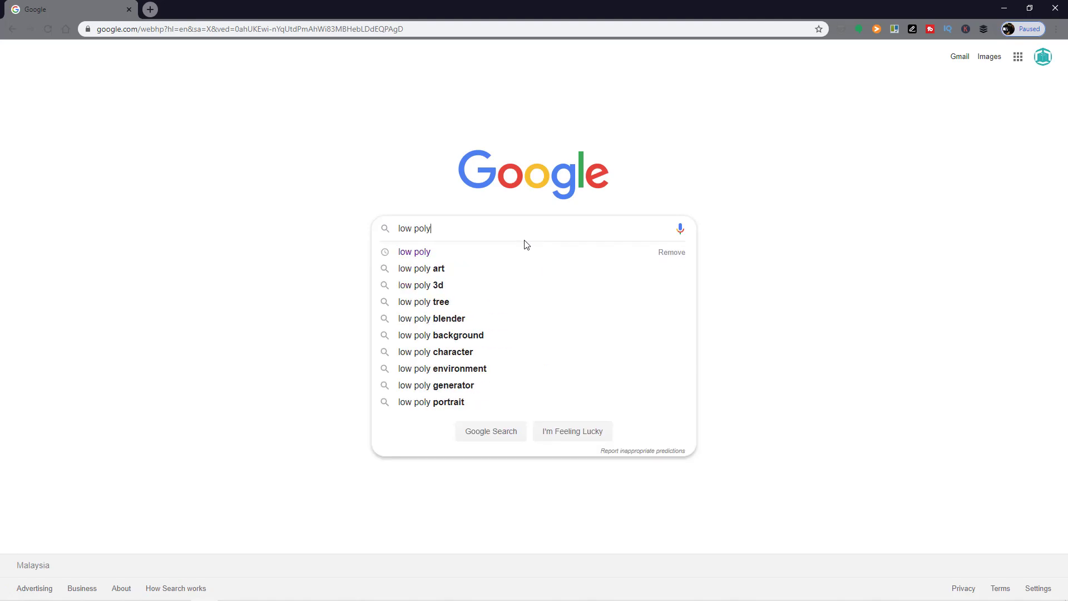
key(Return)
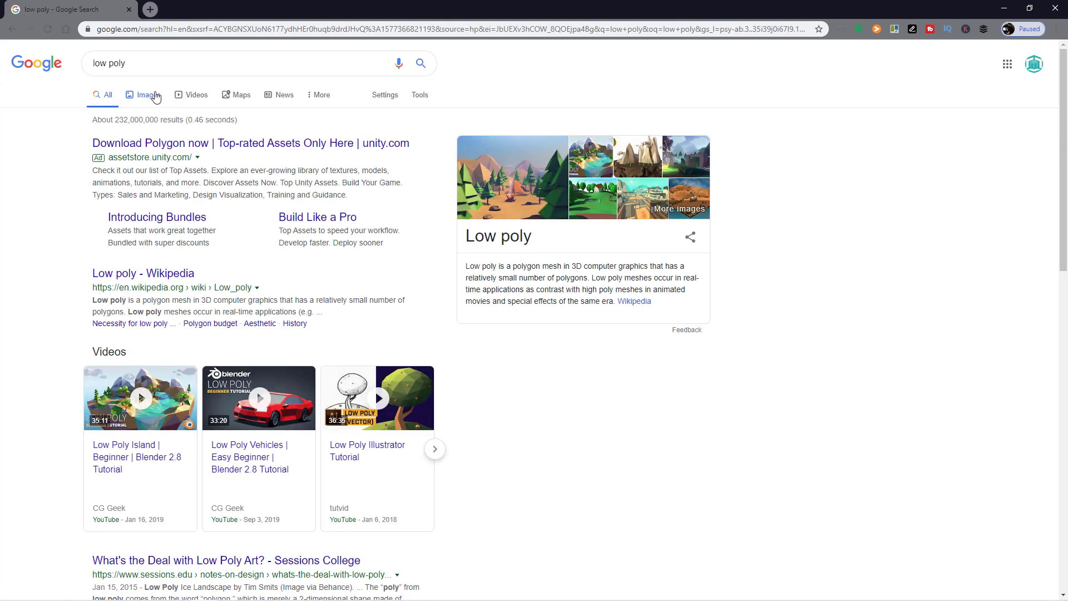
click(147, 95)
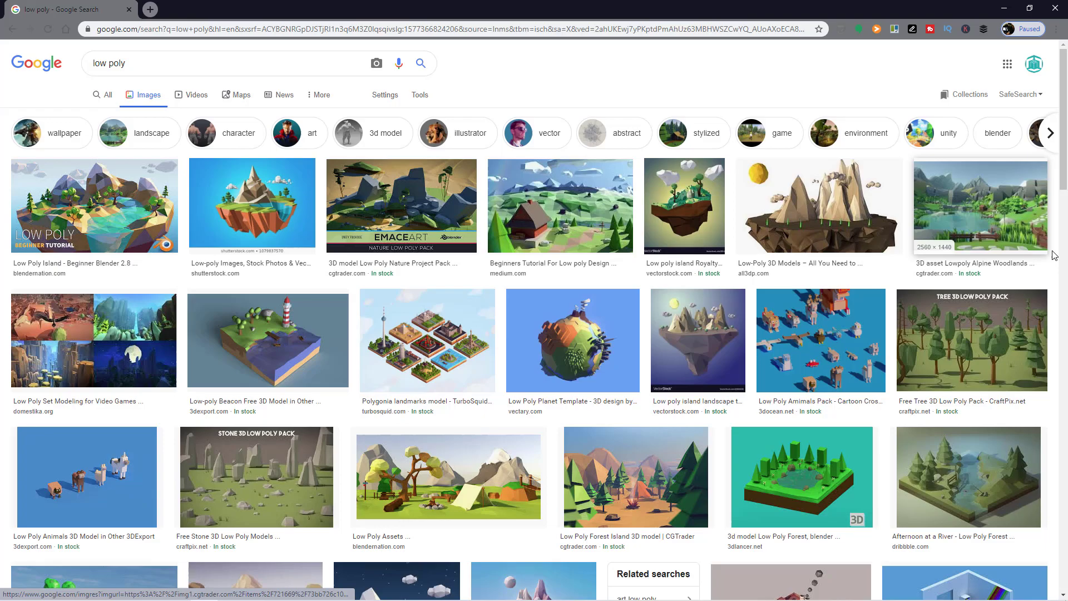
scroll(1052, 293, down, 2)
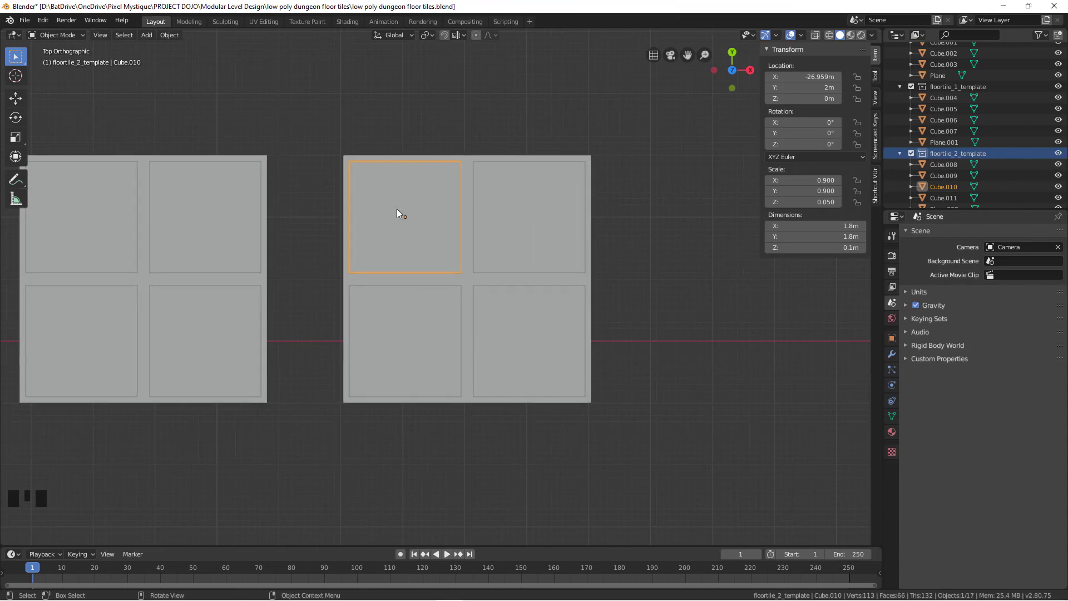
In Blender, rotate the upper-left slab of the floortile_2 template about -5.3° around Z.
key(r)
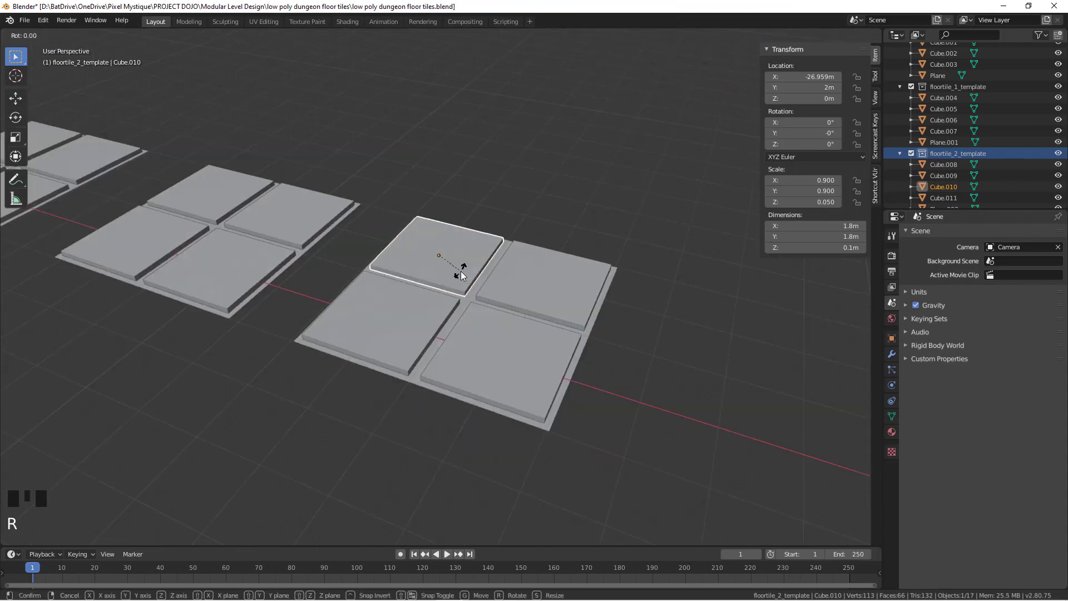
click(461, 279)
key(KP_7)
middle_drag(491, 272, 509, 323)
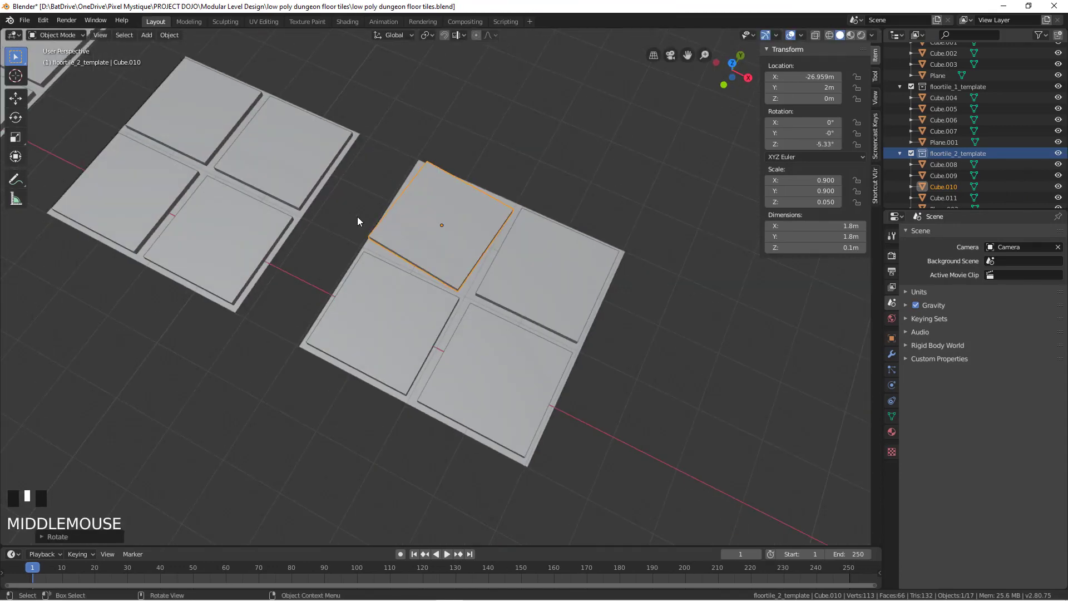
Delete the upper-right slab of the floortile_2 template and clear the rotation of the lower-right slab.
key(KP_7)
key(Delete)
middle_drag(500, 178, 428, 326)
click(546, 317)
key(alt+r)
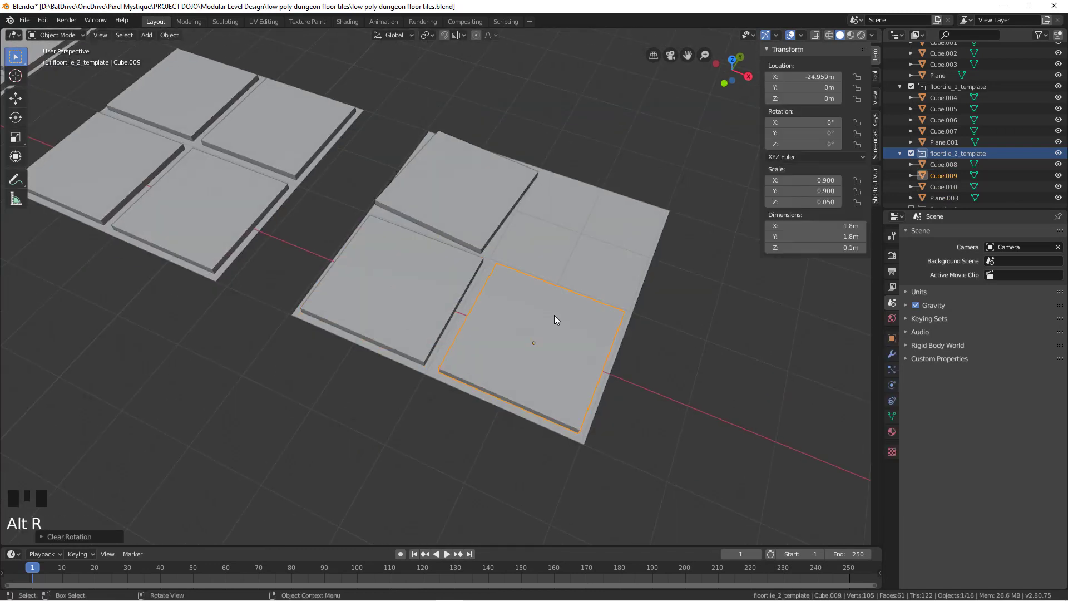
Subdivide the lower-right slab into a grid with four loop cuts in each direction.
shift+middle_drag(554, 315, 450, 331)
key(Tab)
key(alt+r)
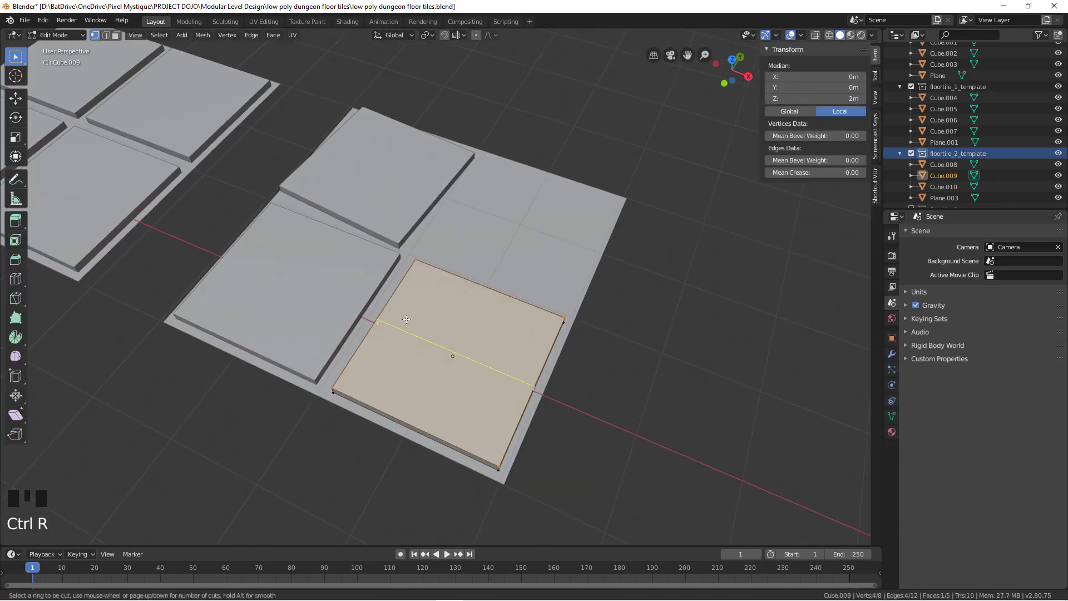
click(401, 398)
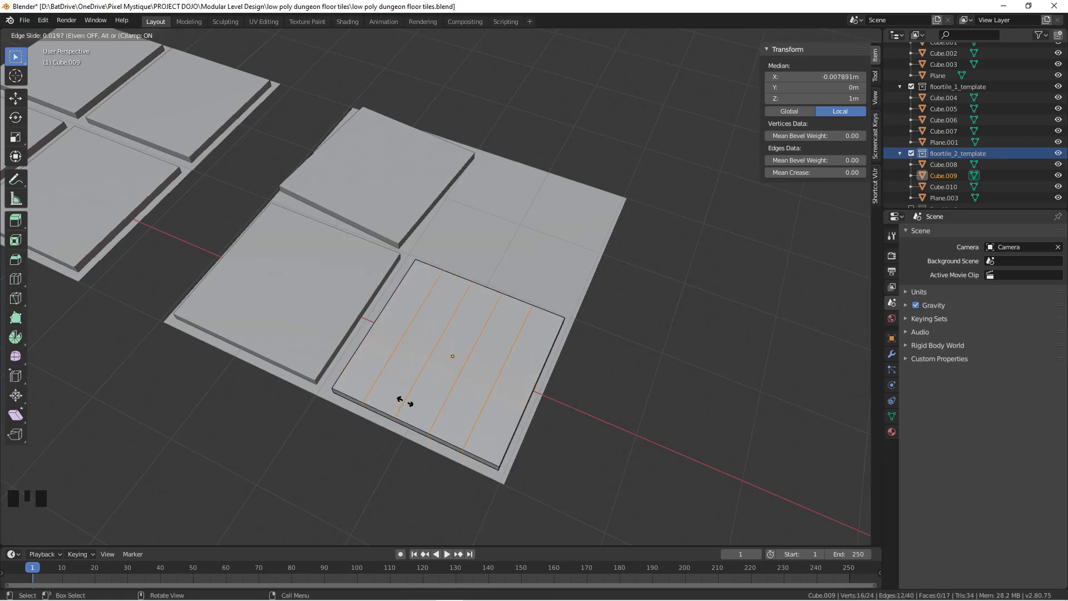
click(402, 398)
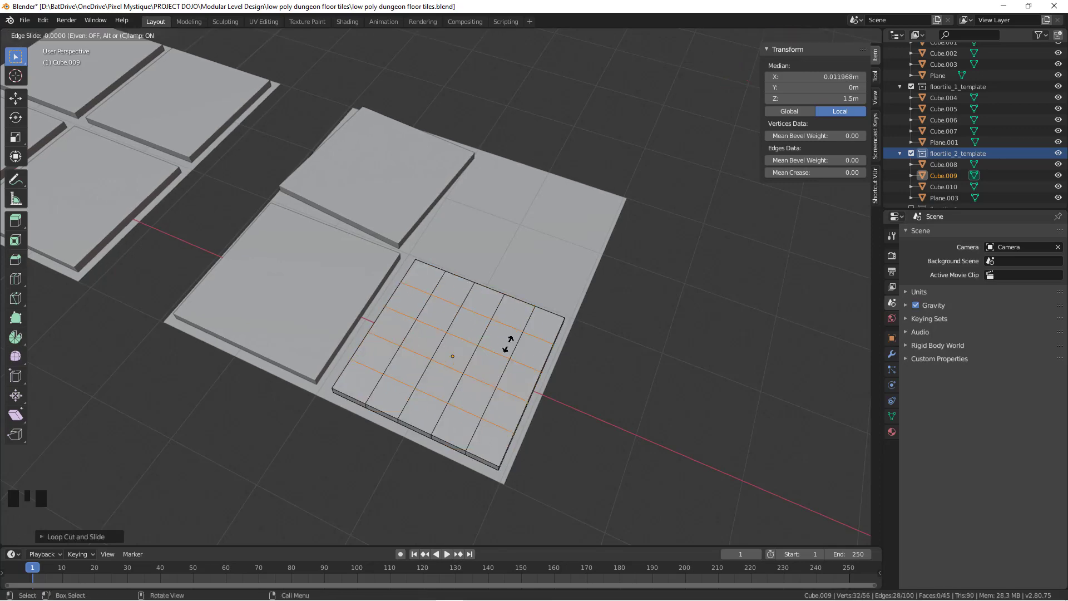
Move vertices along the slab's upper edge inward in the top view to shape an irregular, broken outline.
middle_drag(508, 343, 479, 312)
key(KP_7)
key(b)
drag(387, 257, 489, 279)
key(g)
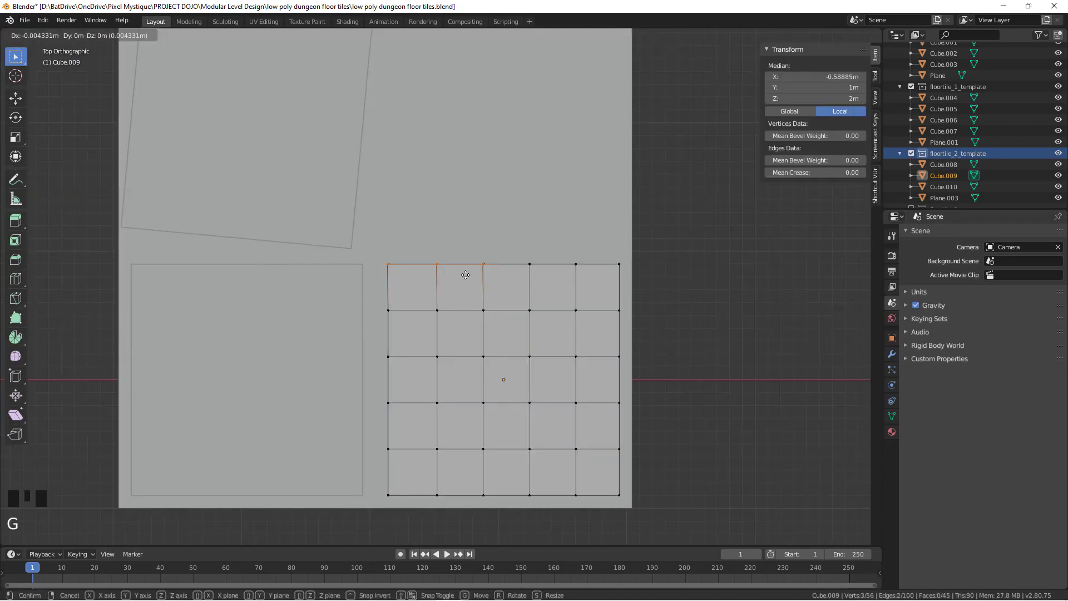
click(473, 334)
middle_drag(473, 333, 484, 416)
scroll(355, 345, down, 2)
key(KP_7)
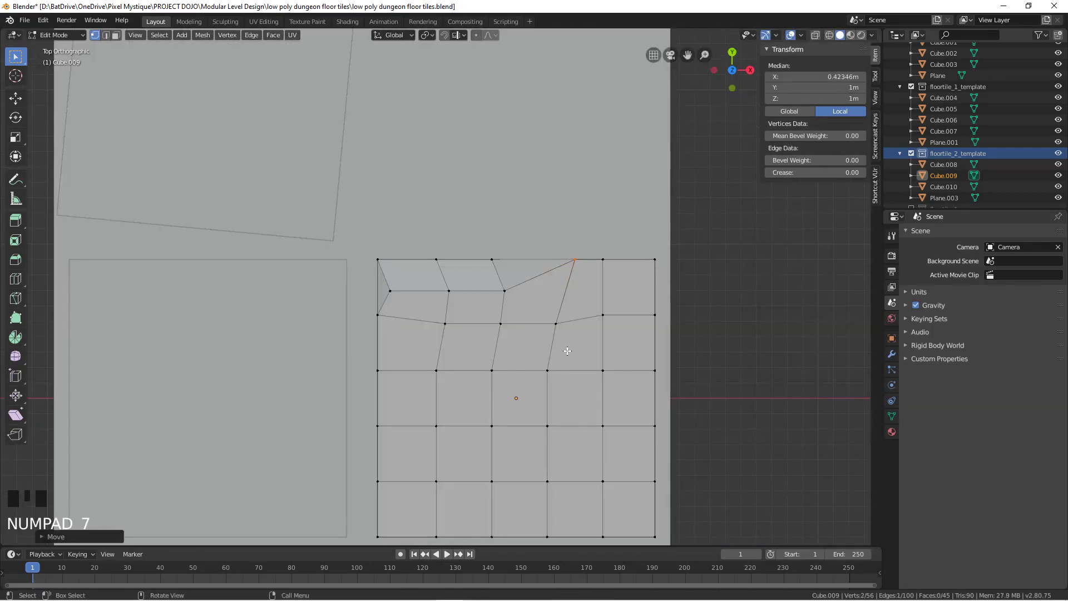
click(625, 231)
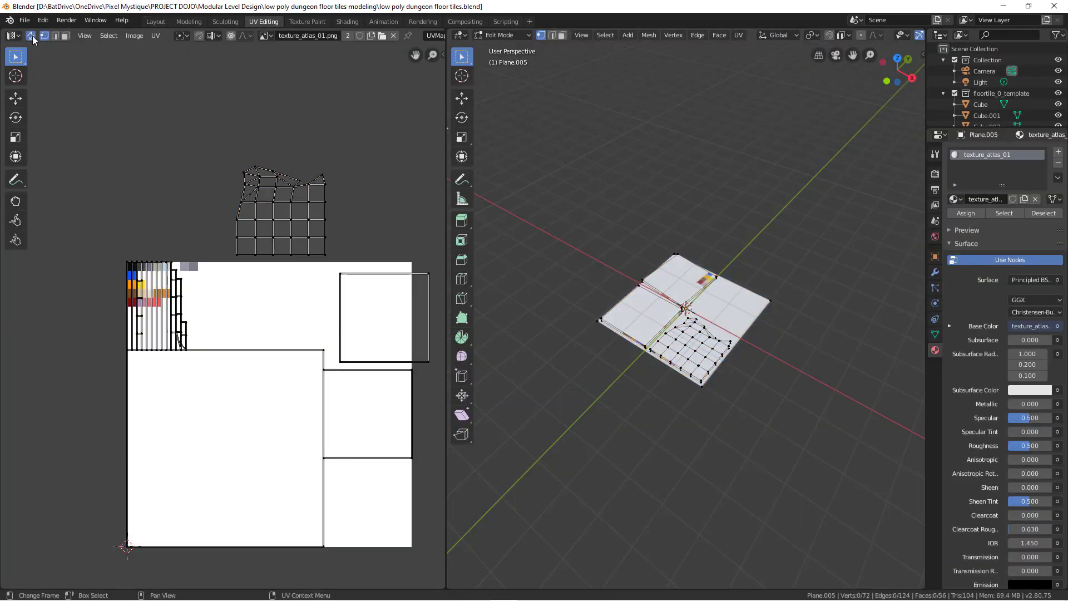
Select the broken slab's faces with UV selection synced to locate the matching UV island.
key(a)
scroll(684, 323, up, 3)
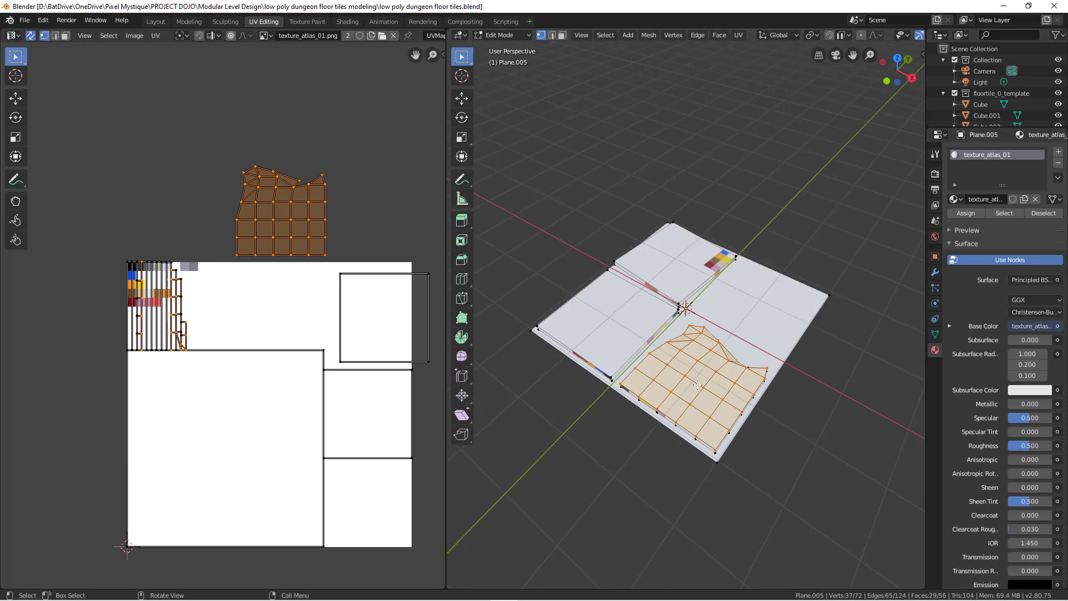
middle_drag(684, 323, 712, 411)
key(3)
drag(712, 411, 781, 488)
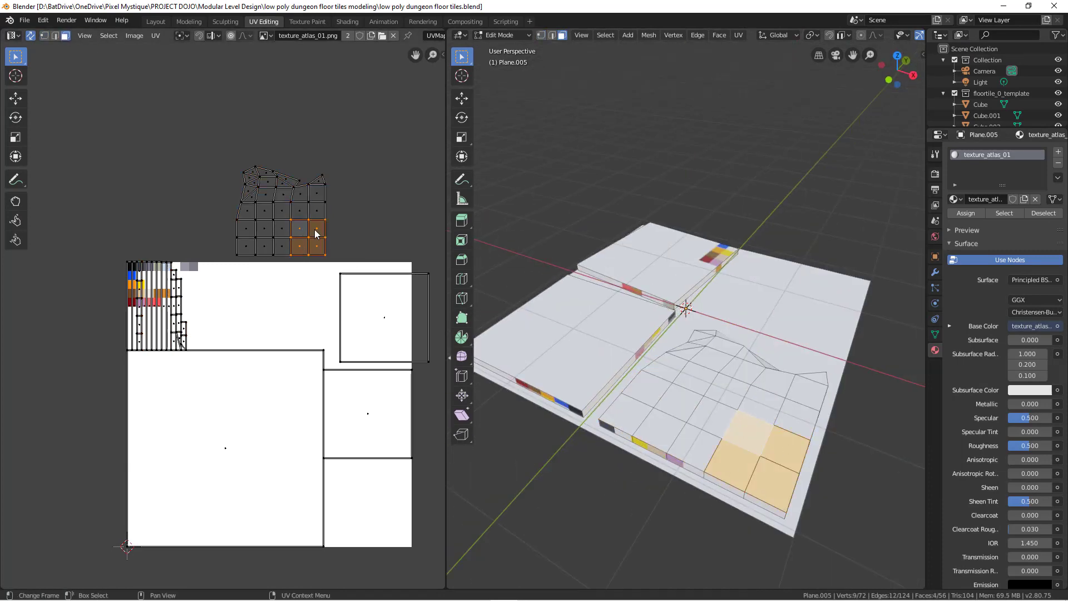
click(317, 193)
scroll(191, 258, up, 4)
scroll(191, 258, down, 3)
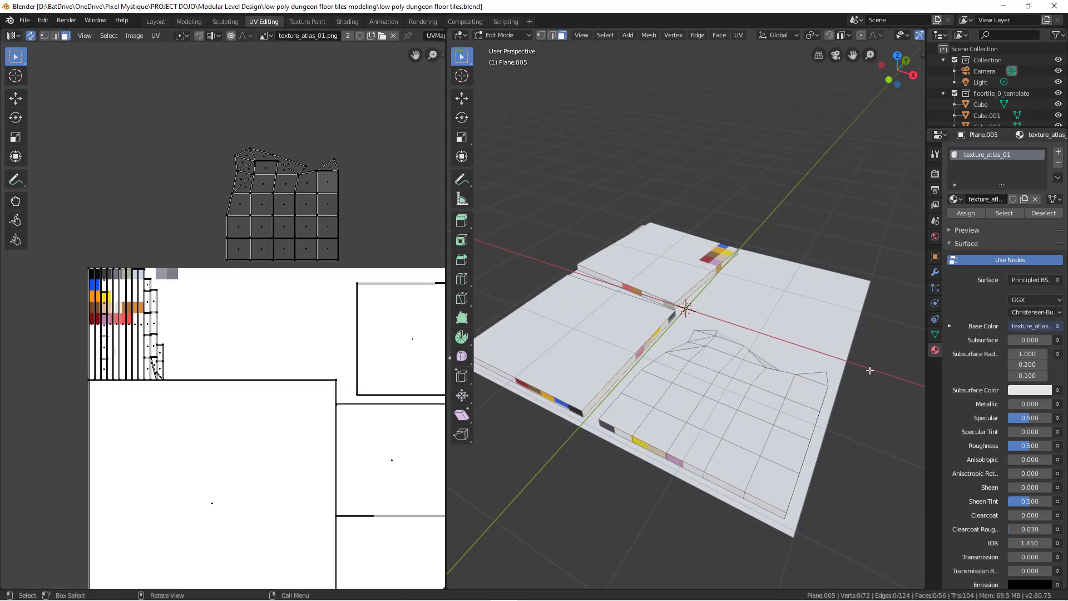
Shrink the broken slab's UVs and place them on the lighter purple-grey swatch of the texture atlas.
key(l)
key(s)
click(261, 222)
key(g)
click(214, 245)
scroll(226, 326, up, 3)
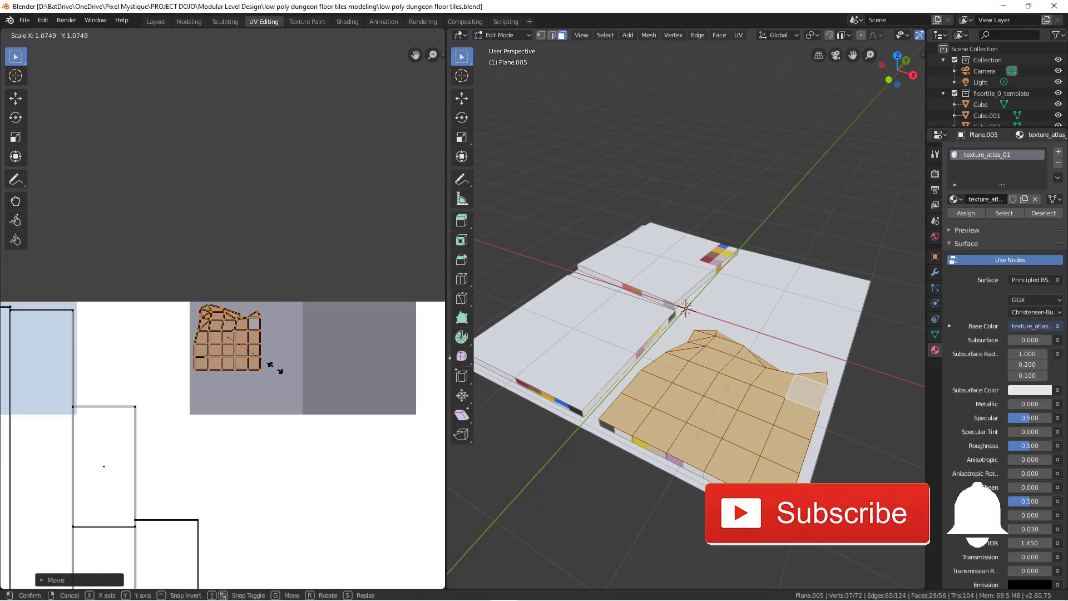
click(789, 393)
scroll(247, 442, down, 5)
scroll(251, 439, up, 4)
Shrink the base plane's UVs and place them on the darker purple-grey swatch of the texture atlas.
key(KP_7)
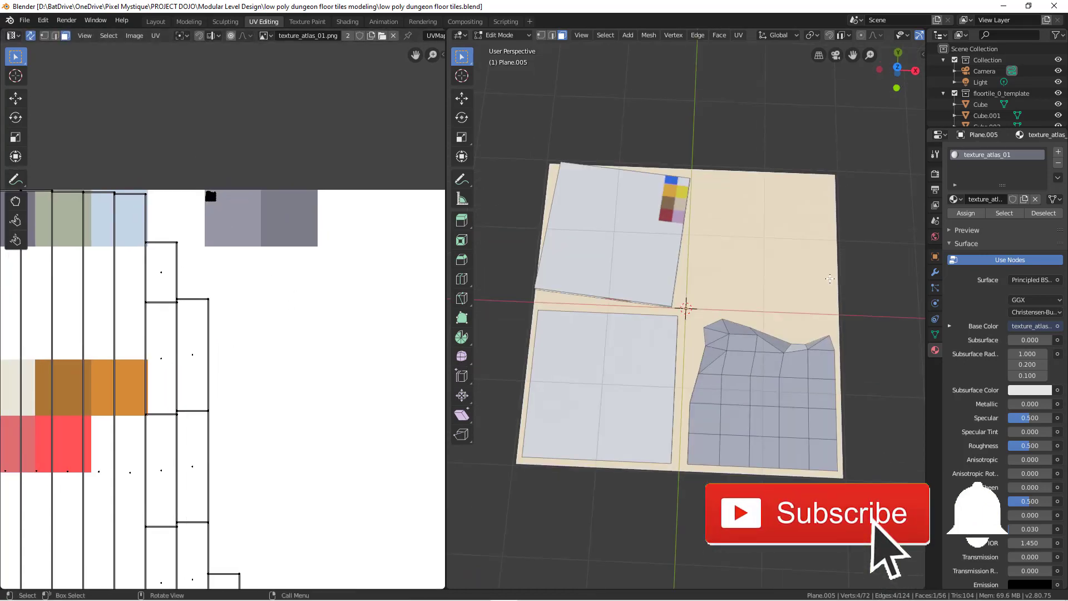
scroll(260, 432, down, 1)
scroll(273, 389, down, 4)
scroll(260, 310, up, 3)
key(l)
scroll(329, 536, up, 1)
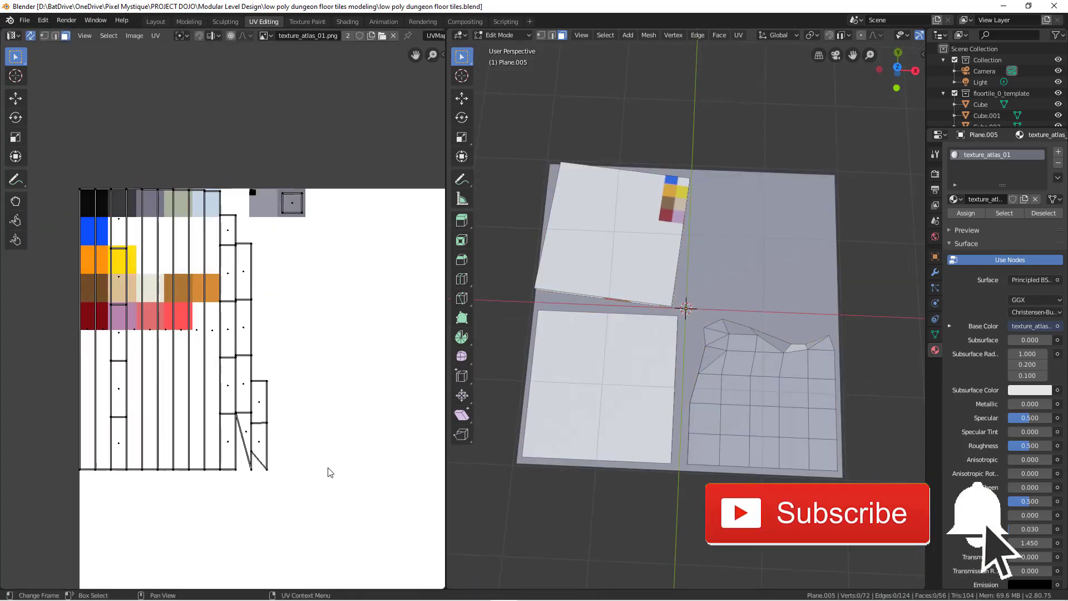
scroll(236, 233, up, 3)
scroll(167, 335, down, 4)
Scale and move the remaining slab face UVs onto the lighter purple-grey swatch and leave Edit Mode.
click(318, 325)
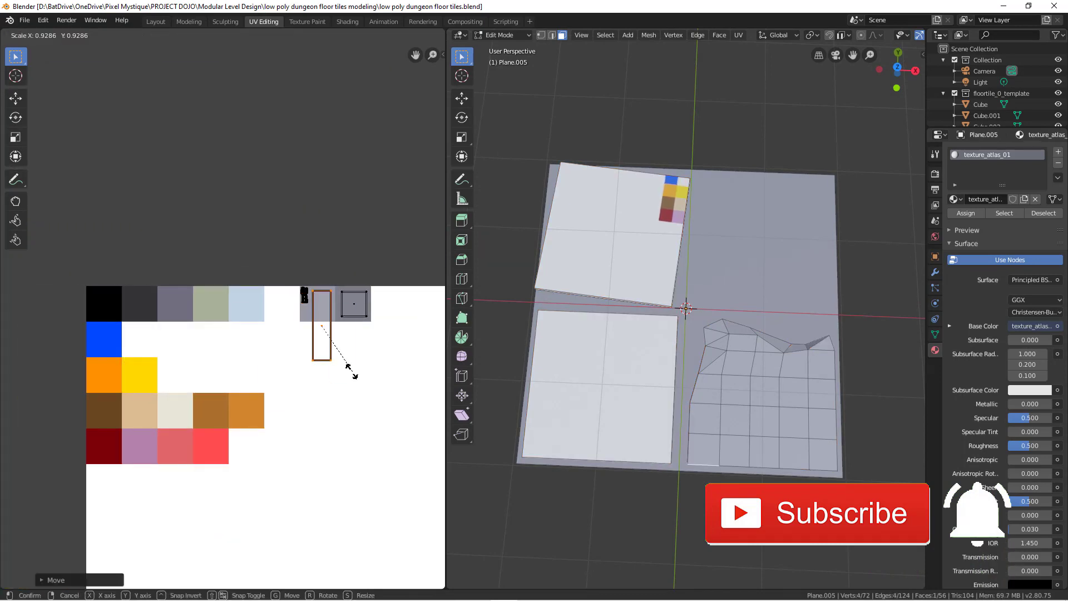
scroll(353, 374, down, 2)
key(g)
click(294, 383)
scroll(278, 356, up, 4)
middle_drag(639, 239, 534, 328)
scroll(217, 341, up, 3)
scroll(278, 289, down, 5)
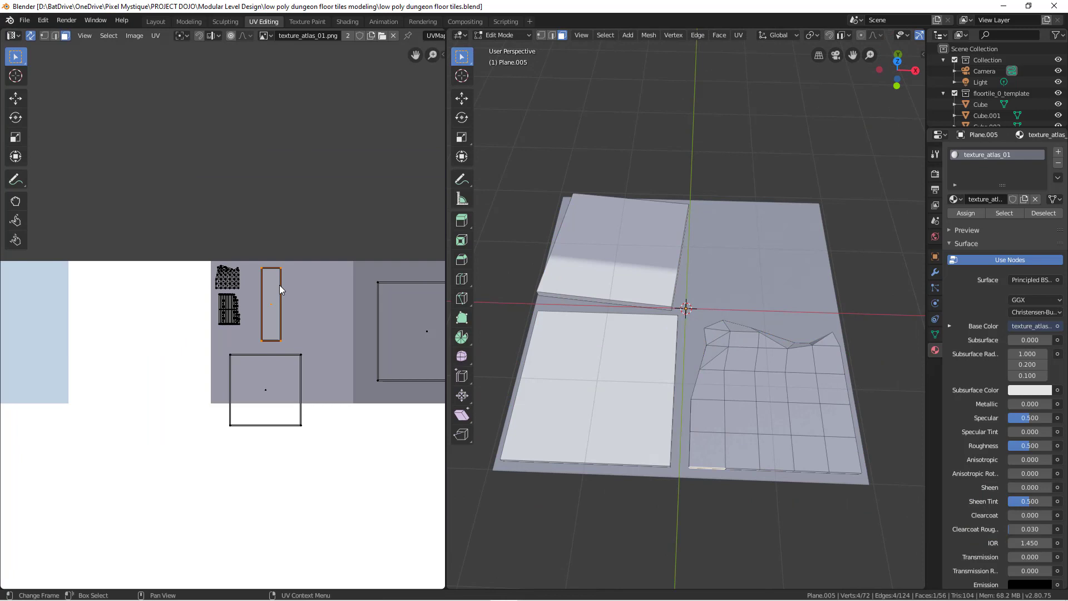
middle_drag(299, 269, 187, 171)
key(Tab)
Examine the textured broken floor tile and its atlas colours from several angles.
scroll(684, 311, down, 3)
middle_drag(684, 311, 675, 437)
scroll(675, 437, down, 4)
scroll(362, 352, down, 5)
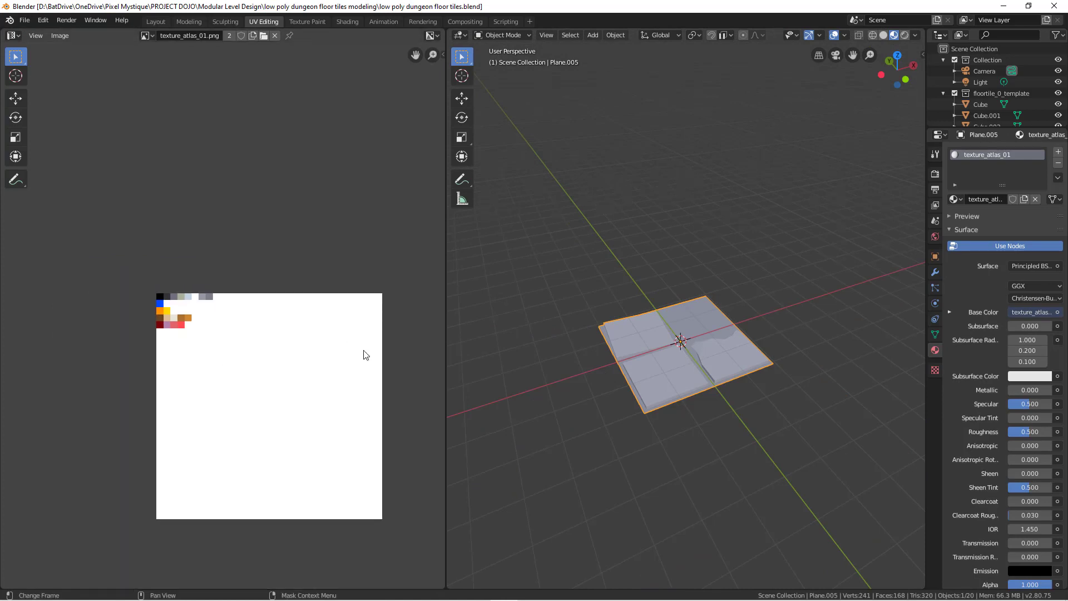
middle_drag(221, 309, 181, 296)
scroll(746, 365, up, 2)
middle_drag(746, 365, 573, 344)
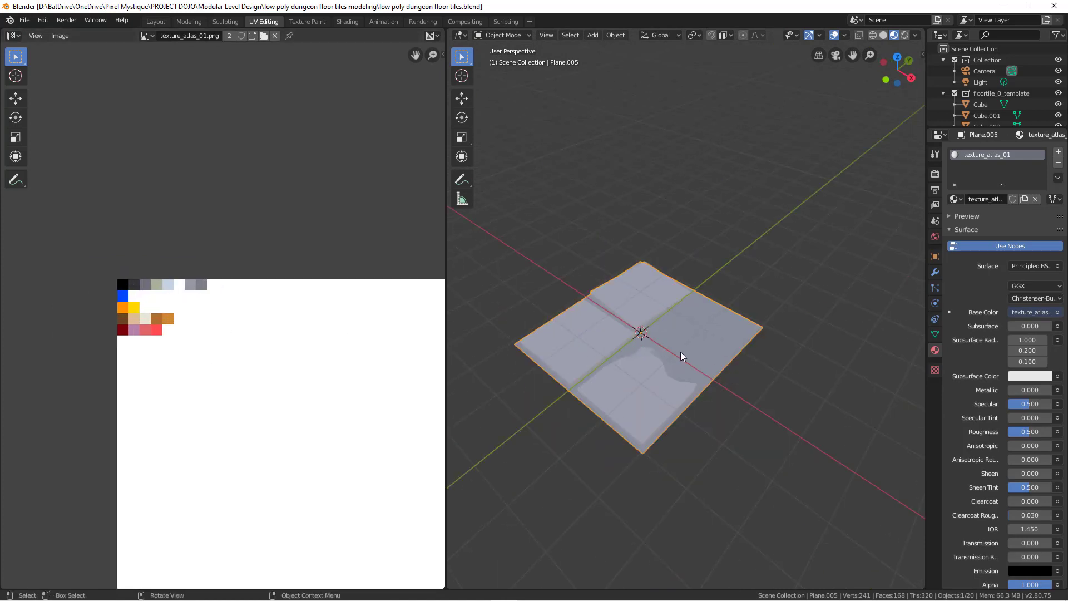
scroll(358, 315, up, 4)
scroll(317, 279, down, 5)
scroll(317, 278, up, 5)
middle_drag(317, 279, 187, 293)
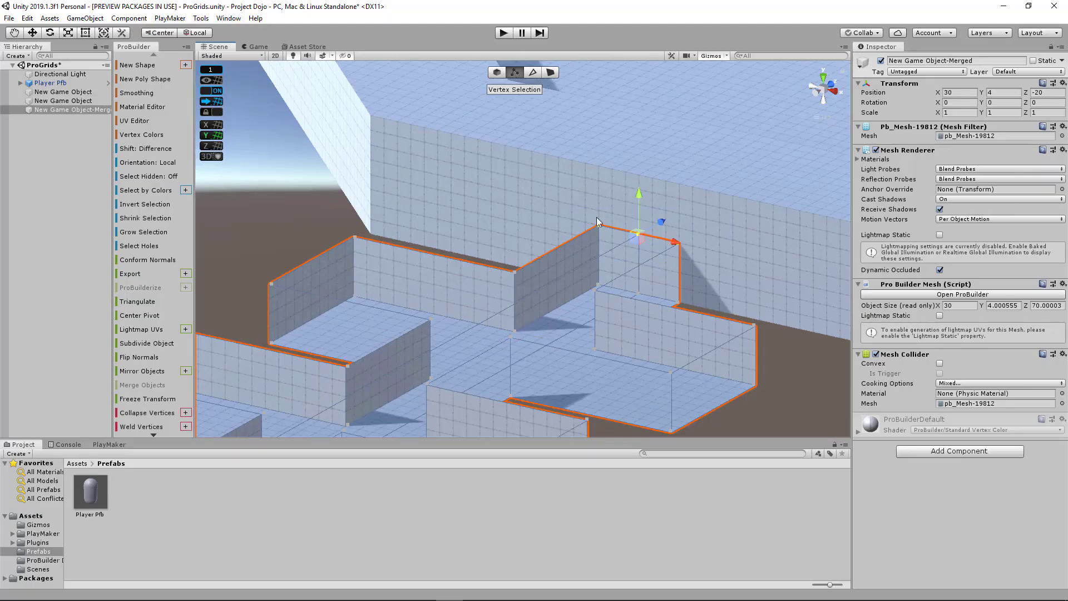
In Unity, raise the merged ProBuilder mesh's rear wall by its top vertices and stretch a sloping surface toward the front walls.
alt+drag(610, 284, 423, 234)
click(418, 230)
drag(640, 114, 654, 128)
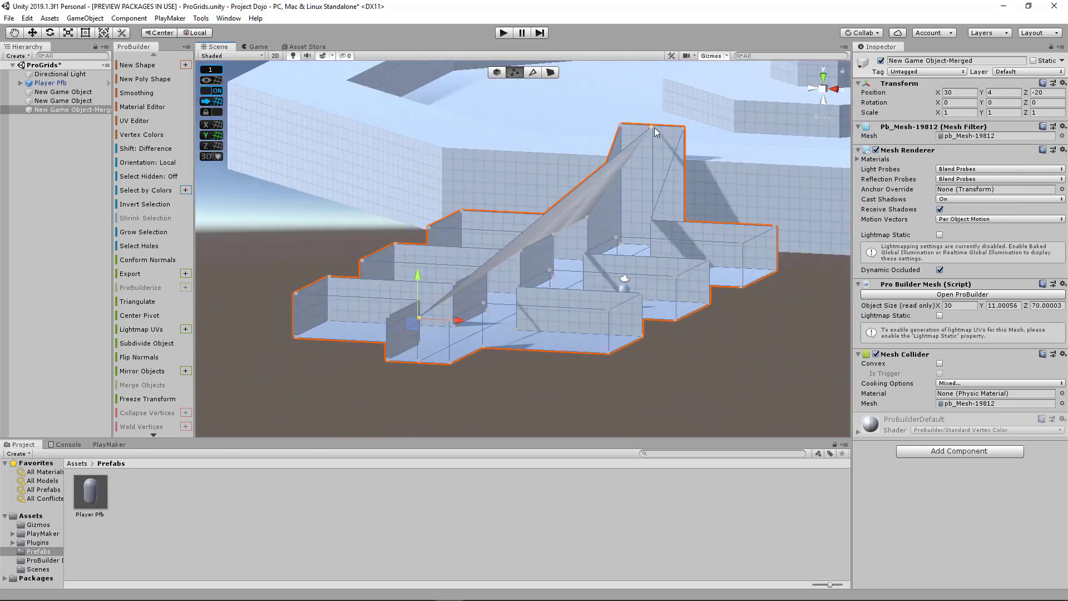
drag(650, 80, 334, 243)
click(534, 160)
Play-test the reshaped level, stop the test and inspect the sloping surface in the scene.
click(503, 32)
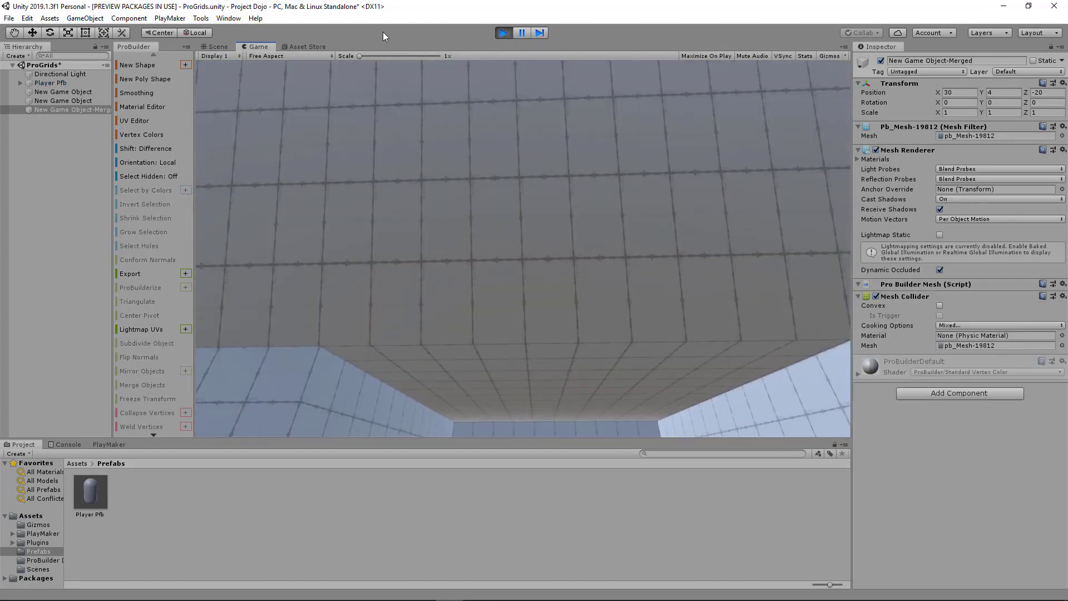
click(504, 32)
alt+drag(653, 175, 669, 316)
key(l)
key(j)
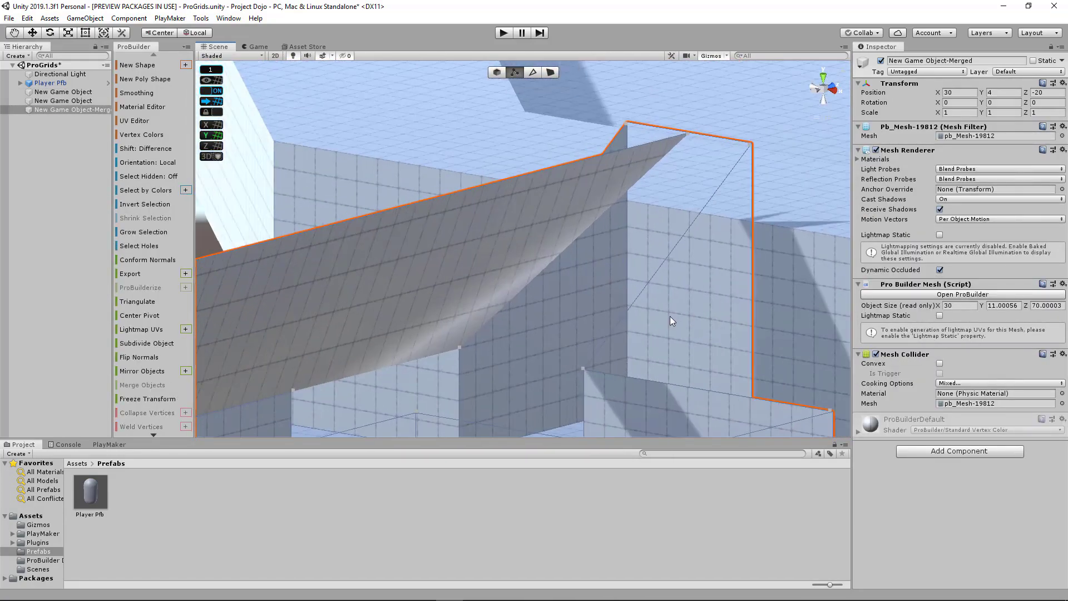
Create a ProBuilder Stair shape with height 8, depth 10 and a higher step count.
click(137, 65)
click(128, 152)
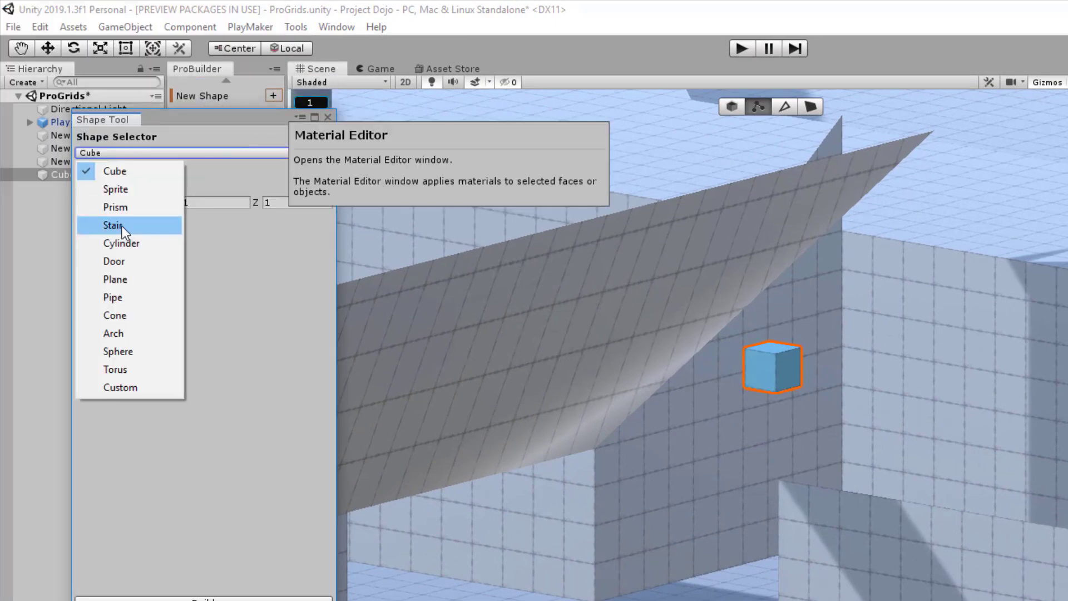
click(122, 224)
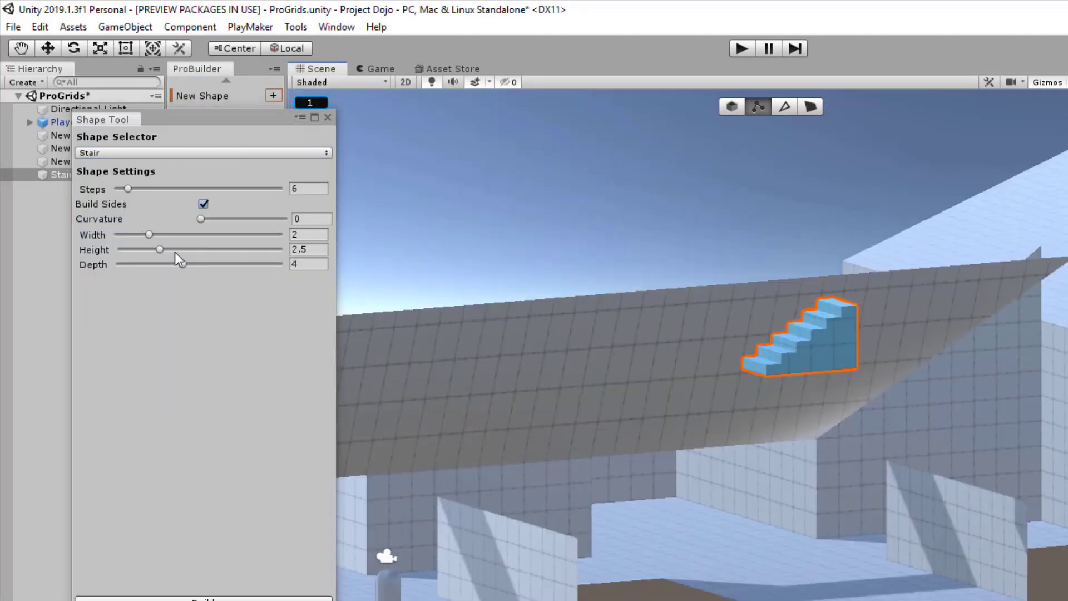
click(312, 250)
drag(175, 252, 214, 234)
text(8)
key(Tab)
text(10)
drag(128, 188, 183, 188)
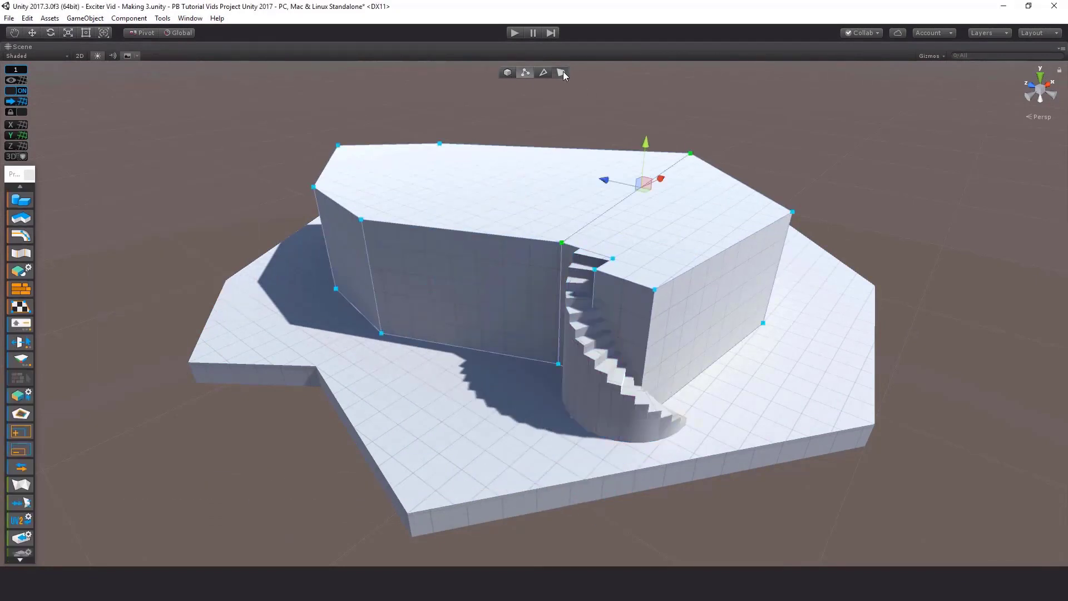
Switch the curved-staircase scene to face selection, and raise the small cube in SampleScene.
click(561, 72)
click(492, 107)
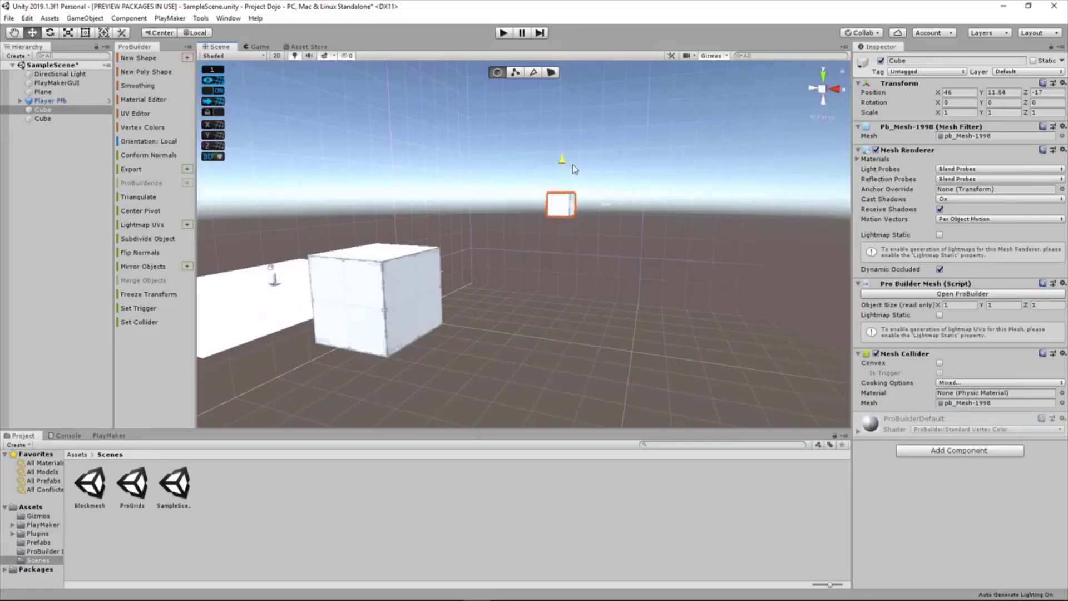
drag(576, 168, 575, 145)
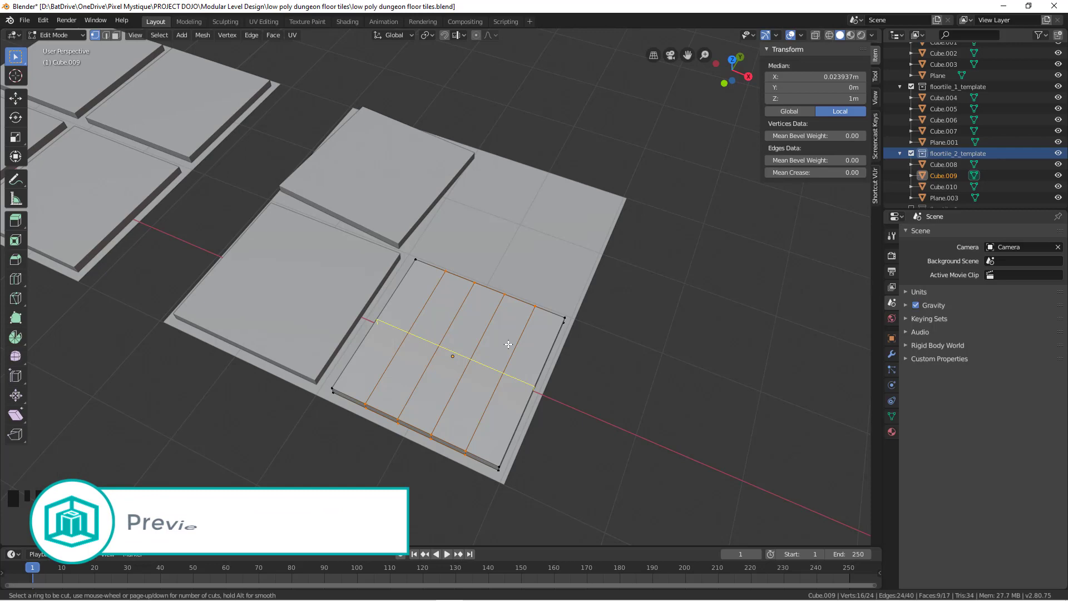
In Blender, cut the lower-right floortile_2 slab with four loop cuts and move its edge vertices to form a chipped outline.
click(508, 345)
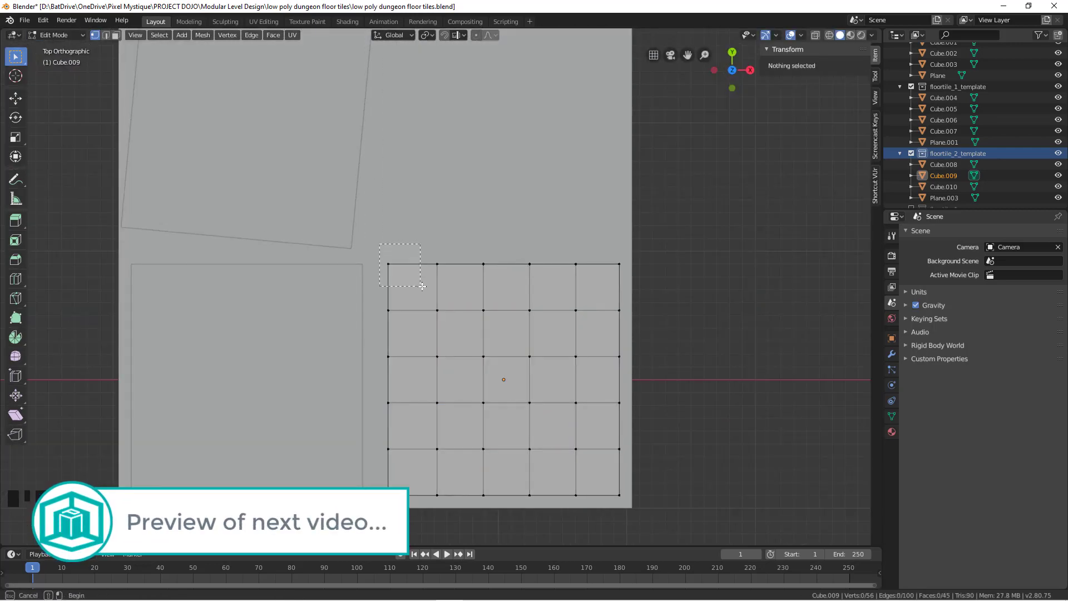
key(g)
click(480, 304)
middle_drag(480, 304, 423, 333)
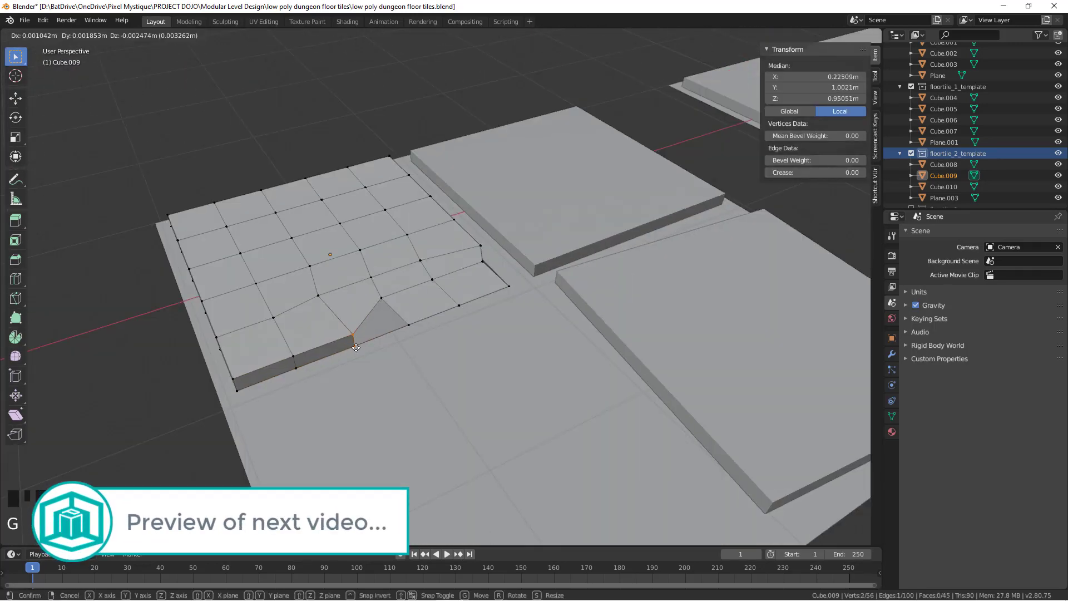
middle_drag(423, 361, 483, 416)
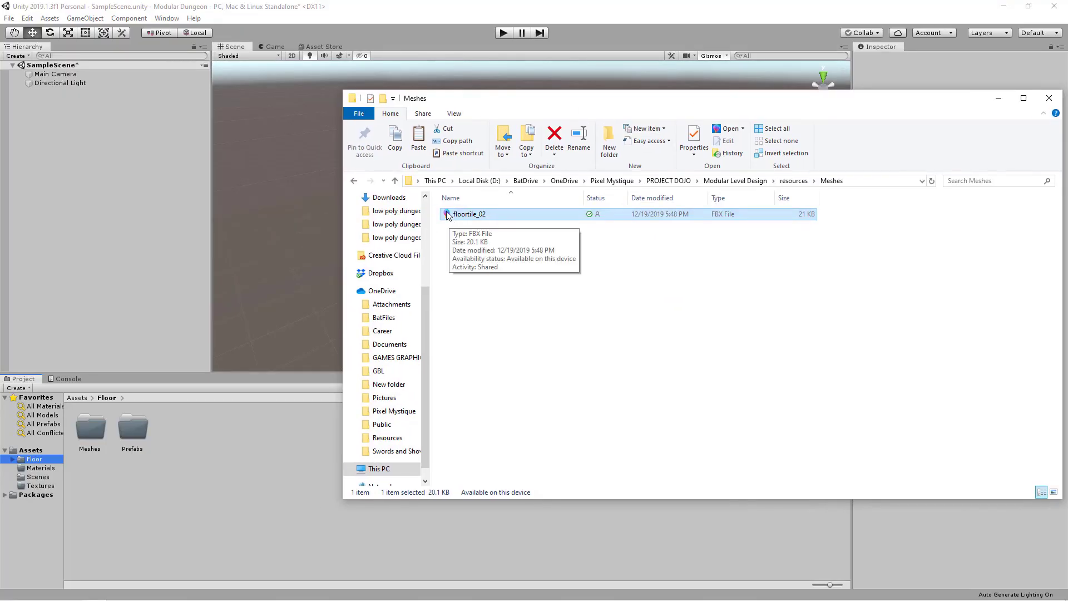
In Unity, add the floortile_02 FBX to the Modular Dungeon project, and place a wall_4m_01 beside the BatCave room's floor.
drag(464, 215, 111, 111)
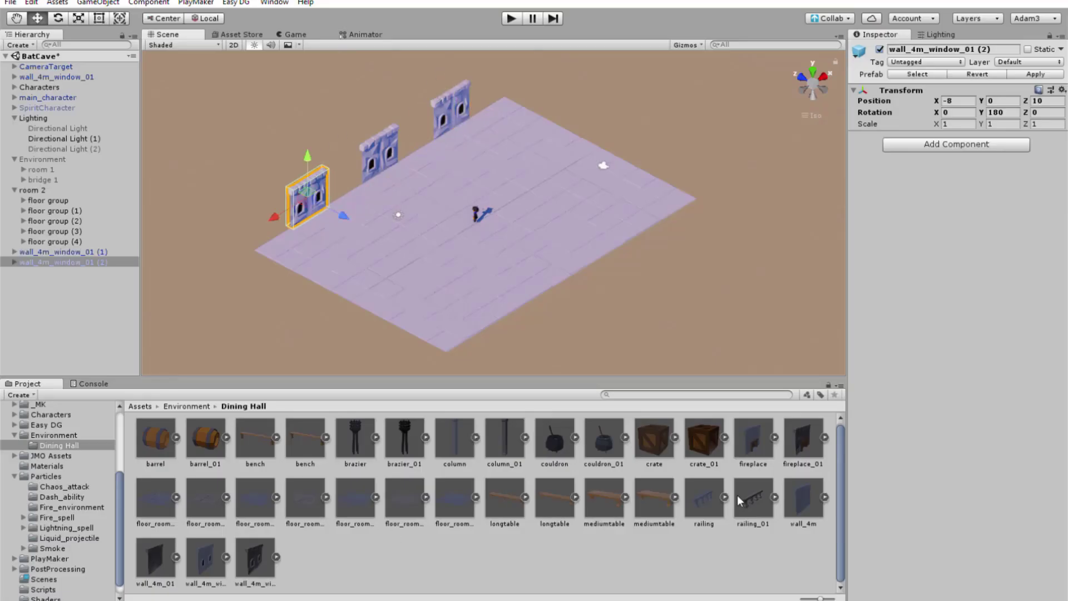
drag(156, 556, 439, 111)
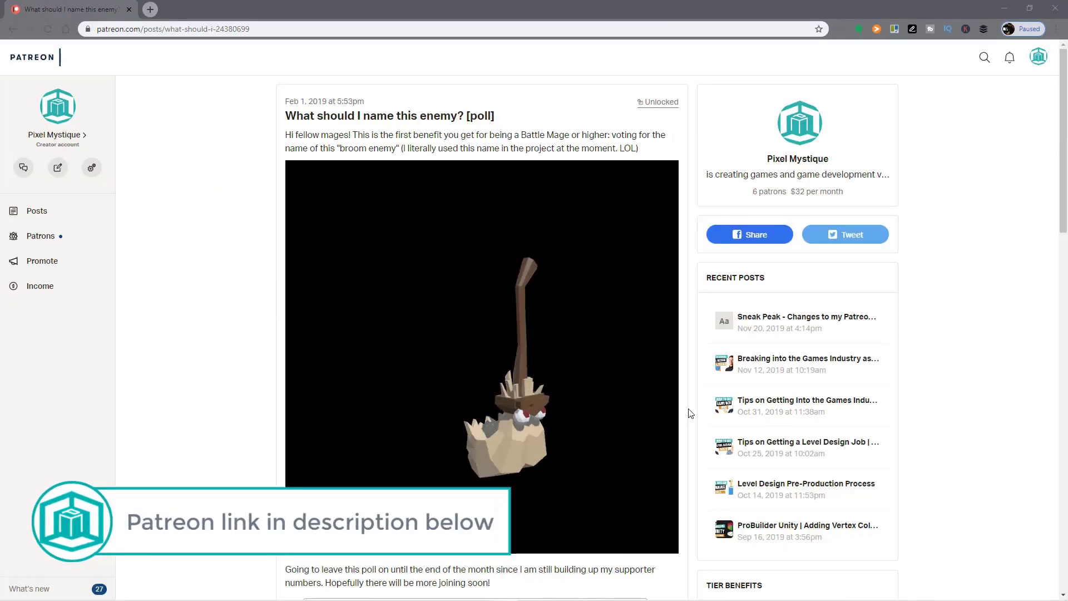
In the browser, read the options of the Patreon poll on naming the broom enemy.
scroll(690, 413, down, 6)
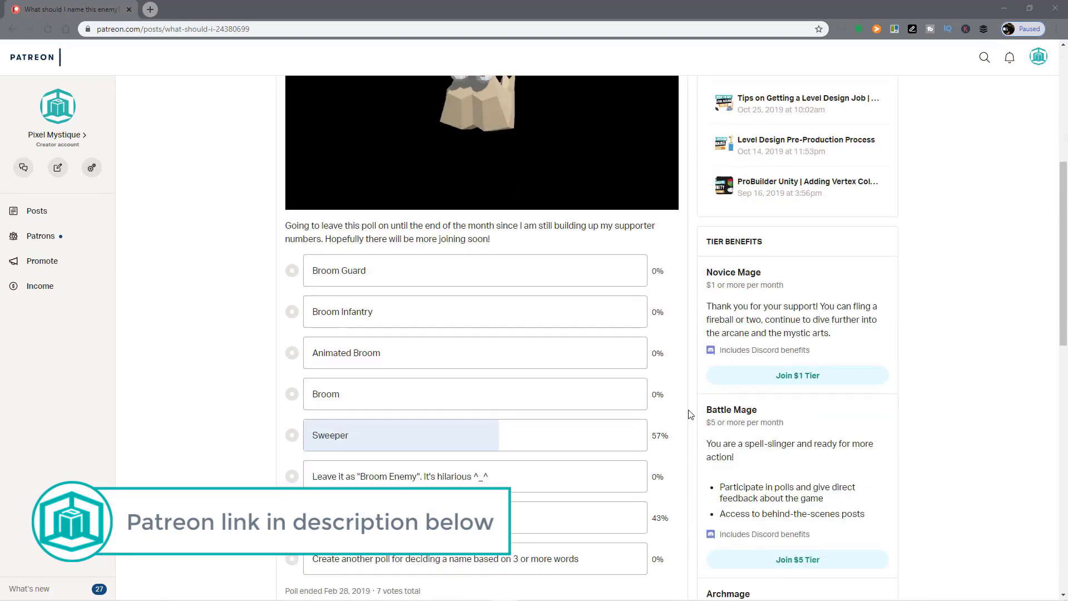